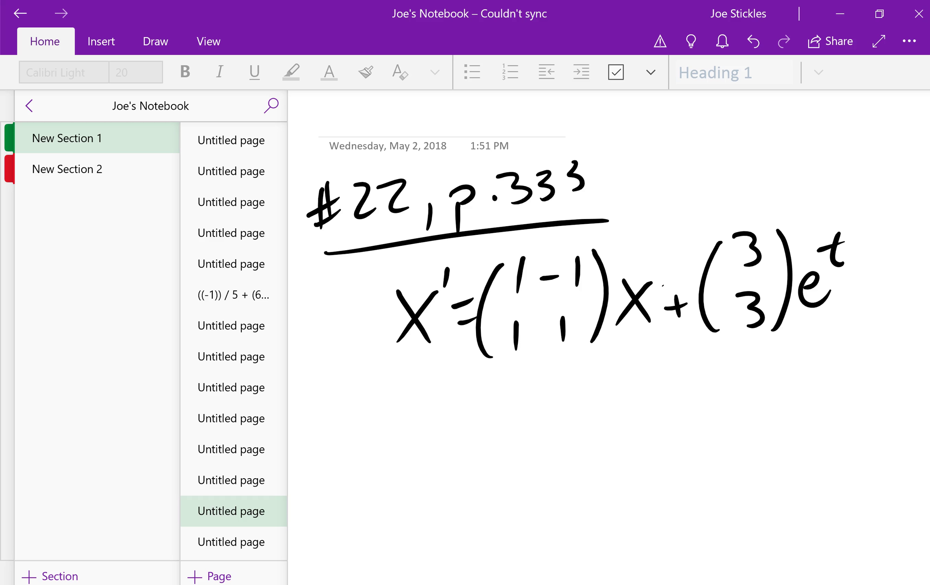
- Handwrite the matrix A = (1 −1; 1 1) below the system
{"action": "mouse_move", "coordinate": [429, 457]}
{"action": "left_mouse_down"}
{"action": "mouse_move", "coordinate": [444, 407]}
{"action": "mouse_move", "coordinate": [455, 449]}
{"action": "left_mouse_up"}
{"action": "left_click_drag", "start_coordinate": [436, 429], "coordinate": [480, 423]}
{"action": "left_click_drag", "start_coordinate": [473, 439], "coordinate": [484, 435]}
{"action": "mouse_move", "coordinate": [533, 373]}
{"action": "left_mouse_down"}
{"action": "mouse_move", "coordinate": [535, 465]}
{"action": "mouse_move", "coordinate": [556, 408]}
{"action": "left_mouse_up"}
{"action": "mouse_move", "coordinate": [609, 391]}
{"action": "left_mouse_down"}
{"action": "mouse_move", "coordinate": [622, 387]}
{"action": "mouse_move", "coordinate": [639, 410]}
{"action": "left_mouse_up"}
{"action": "left_click_drag", "start_coordinate": [557, 436], "coordinate": [561, 458]}
{"action": "left_click_drag", "start_coordinate": [629, 426], "coordinate": [632, 457]}
{"action": "left_click_drag", "start_coordinate": [640, 361], "coordinate": [657, 445]}
- Handwrite det(A − λI) = beneath matrix A
{"action": "left_click_drag", "start_coordinate": [438, 518], "coordinate": [471, 513]}
{"action": "mouse_move", "coordinate": [503, 486]}
{"action": "left_mouse_down"}
{"action": "mouse_move", "coordinate": [509, 530]}
{"action": "mouse_move", "coordinate": [506, 504]}
{"action": "left_mouse_up"}
{"action": "mouse_move", "coordinate": [548, 481]}
{"action": "left_mouse_down"}
{"action": "mouse_move", "coordinate": [541, 524]}
{"action": "mouse_move", "coordinate": [591, 516]}
{"action": "mouse_move", "coordinate": [587, 505]}
{"action": "left_mouse_up"}
{"action": "left_click_drag", "start_coordinate": [611, 502], "coordinate": [662, 505]}
{"action": "left_click_drag", "start_coordinate": [655, 498], "coordinate": [637, 512]}
{"action": "left_click_drag", "start_coordinate": [677, 471], "coordinate": [680, 499]}
{"action": "mouse_move", "coordinate": [665, 478]}
{"action": "left_mouse_down"}
{"action": "mouse_move", "coordinate": [687, 473]}
{"action": "mouse_move", "coordinate": [690, 500]}
{"action": "left_mouse_up"}
{"action": "mouse_move", "coordinate": [698, 456]}
{"action": "left_mouse_down"}
{"action": "mouse_move", "coordinate": [703, 502]}
{"action": "mouse_move", "coordinate": [746, 484]}
{"action": "left_mouse_up"}
{"action": "left_click_drag", "start_coordinate": [733, 497], "coordinate": [748, 493]}
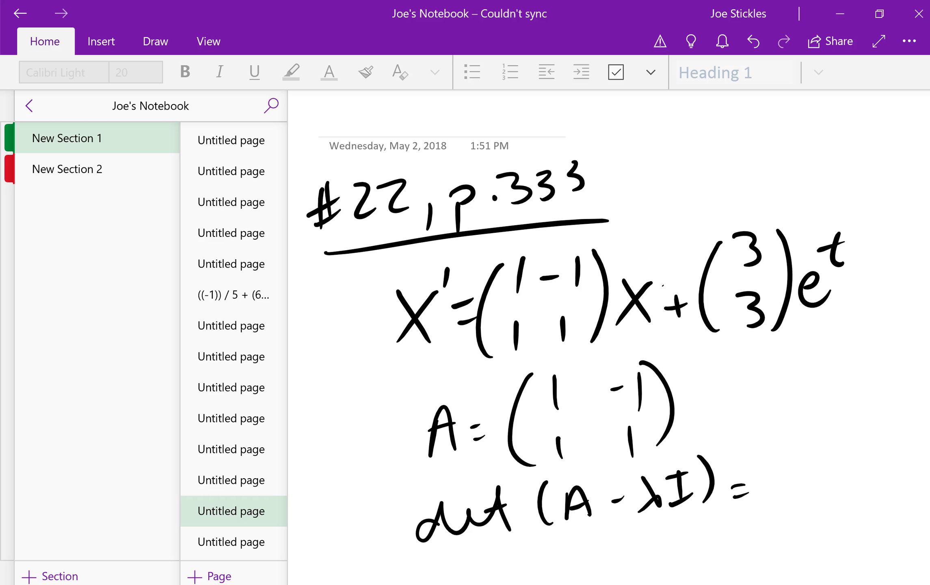
{"action": "key", "text": "alt+Tab"}
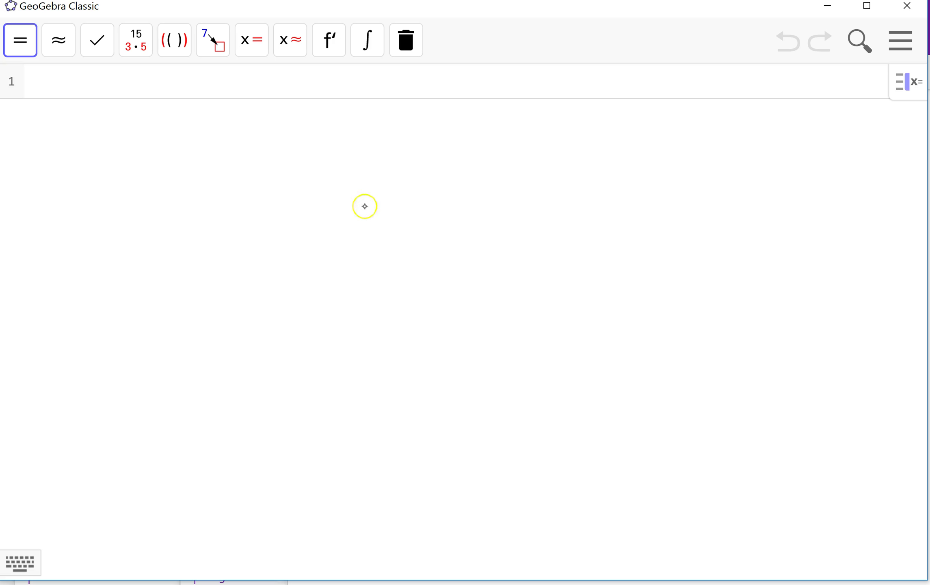
- Define B := {{1-x,-1},{1,1-x}} in the CAS and compute Determinant(B) = x² − 2x + 2
{"action": "left_click", "coordinate": [185, 81]}
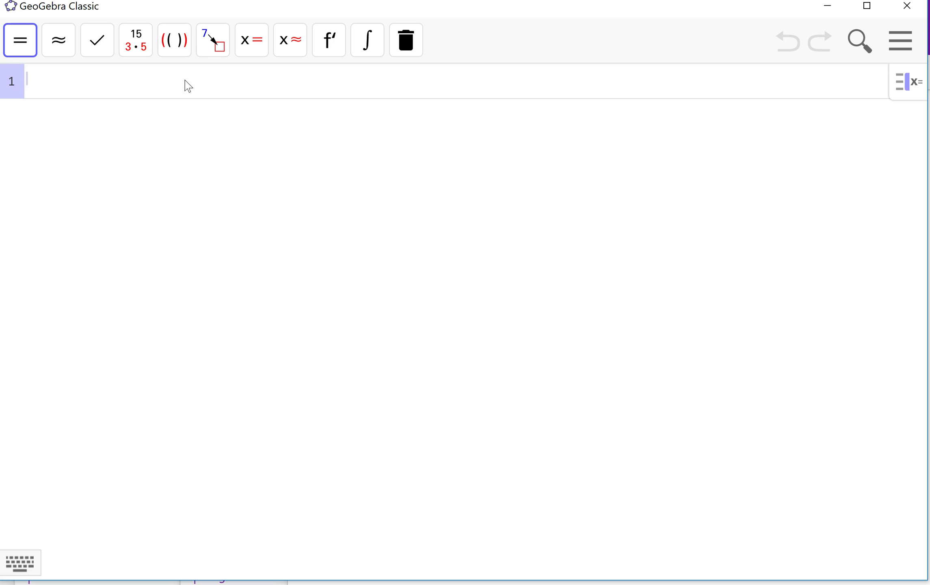
{"action": "type", "text": "B := {{1 - x, -1}, {"}
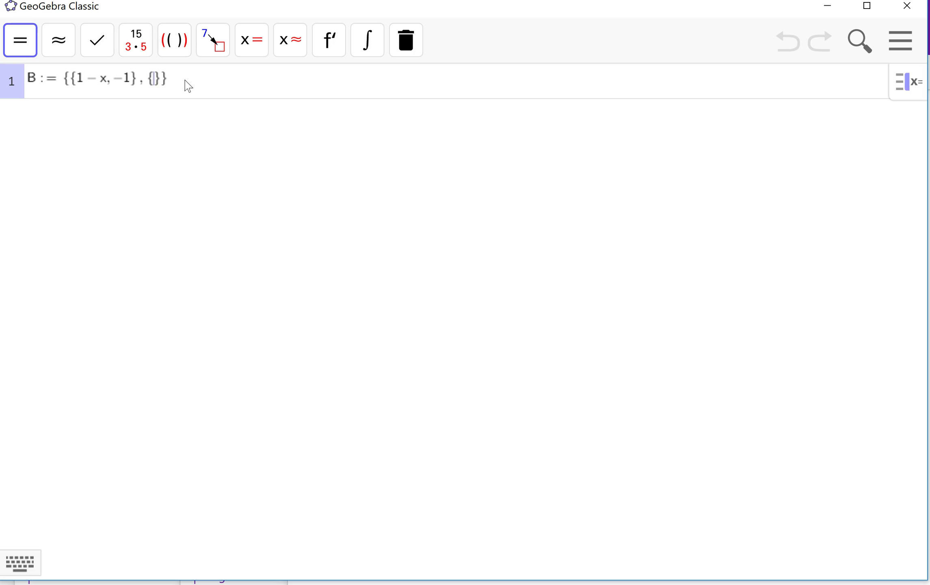
{"action": "type", "text": "1,1 - x"}
{"action": "key", "text": "Return"}
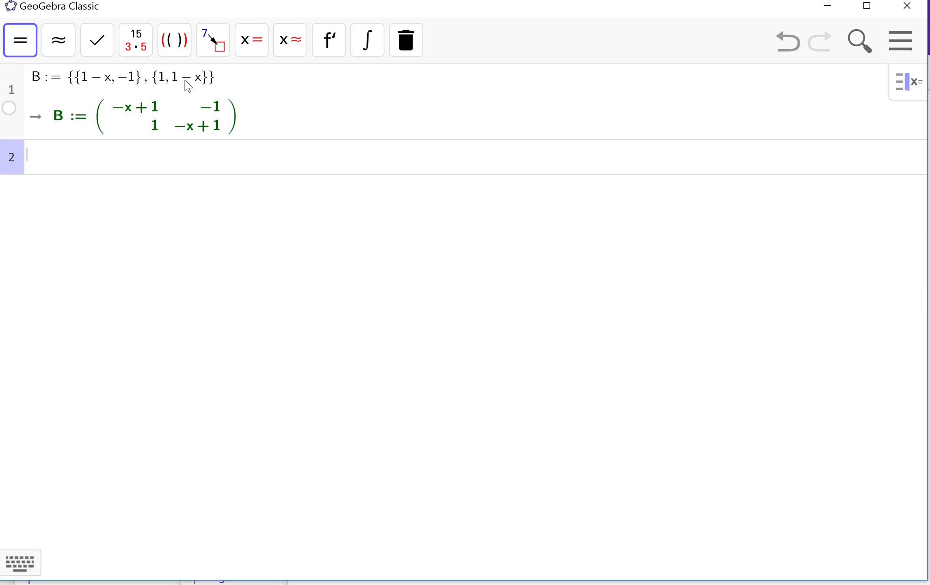
{"action": "type", "text": "det"}
{"action": "key", "text": "Return"}
{"action": "type", "text": "B"}
{"action": "key", "text": "Return"}
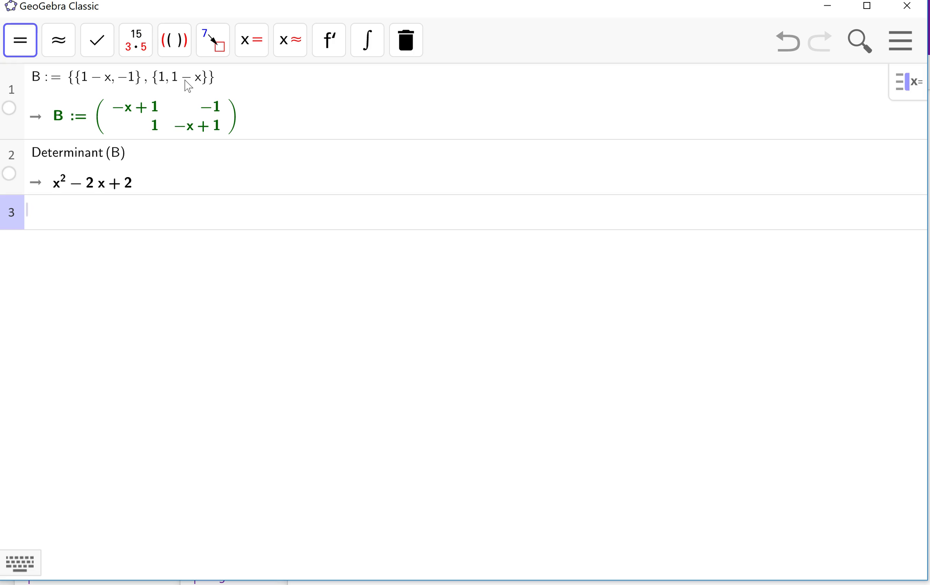
- Solve the determinant equal to zero with CSolve(#2=0), getting x = 1 ± i
{"action": "type", "text": "cso"}
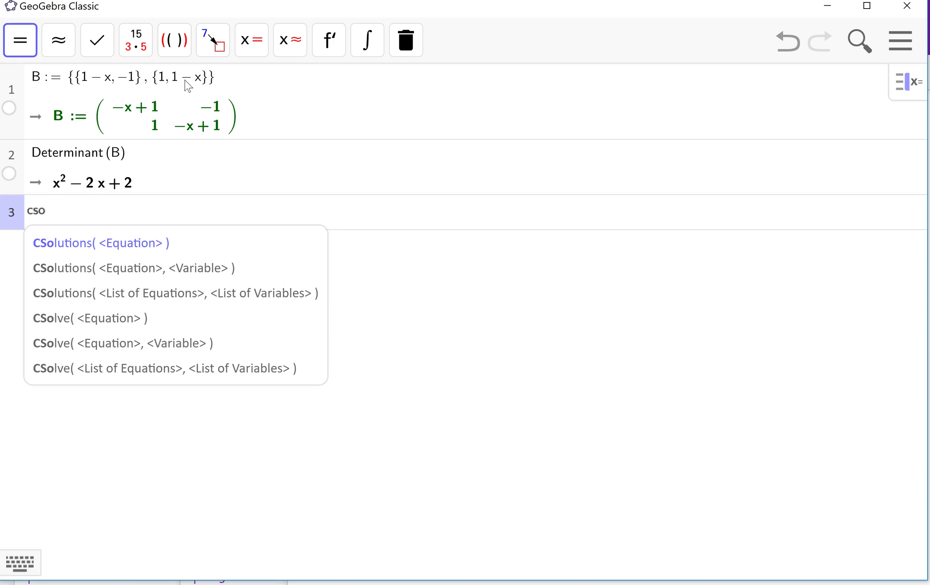
{"action": "key", "text": "Down"}
{"action": "key", "text": "Down"}
{"action": "key", "text": "Return"}
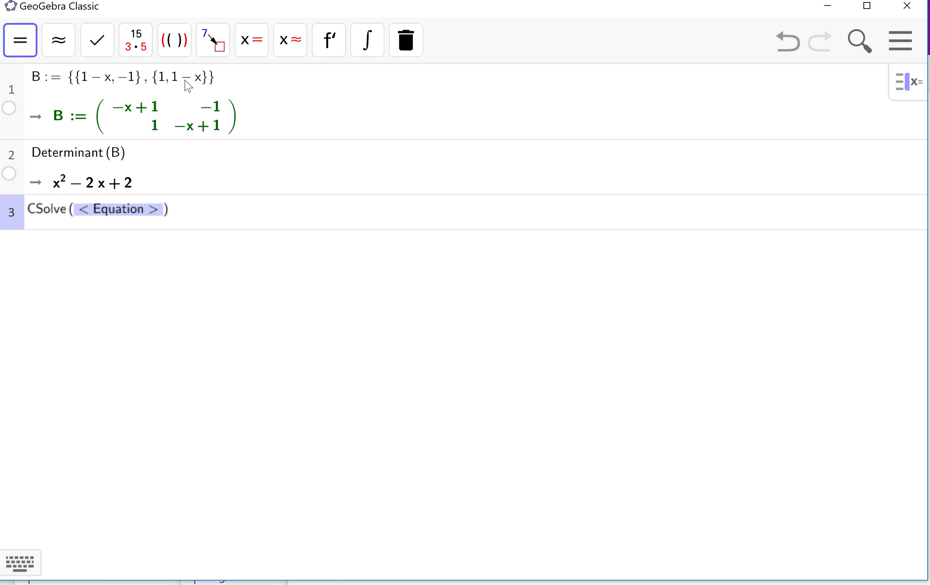
{"action": "type", "text": "#2=0"}
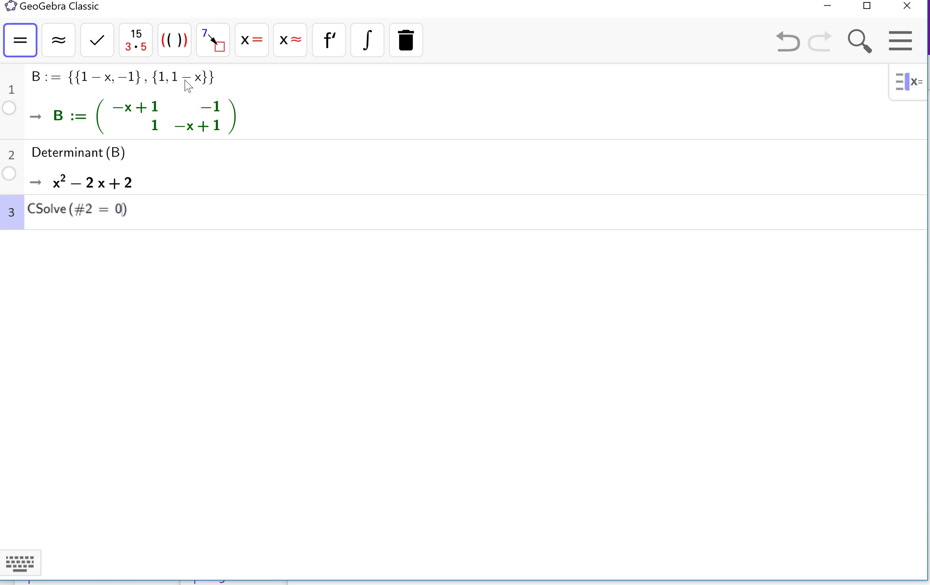
{"action": "key", "text": "Return"}
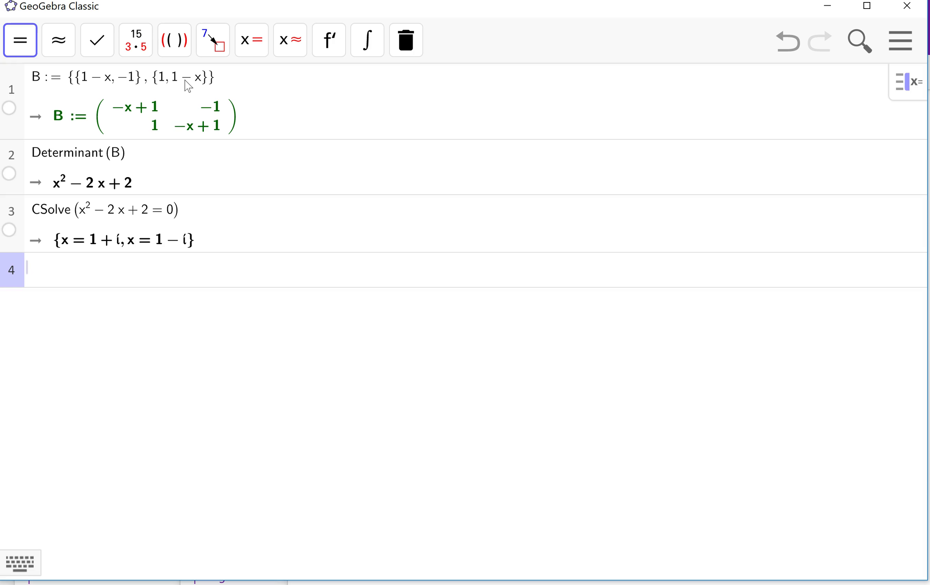
{"action": "key", "text": "alt+Tab"}
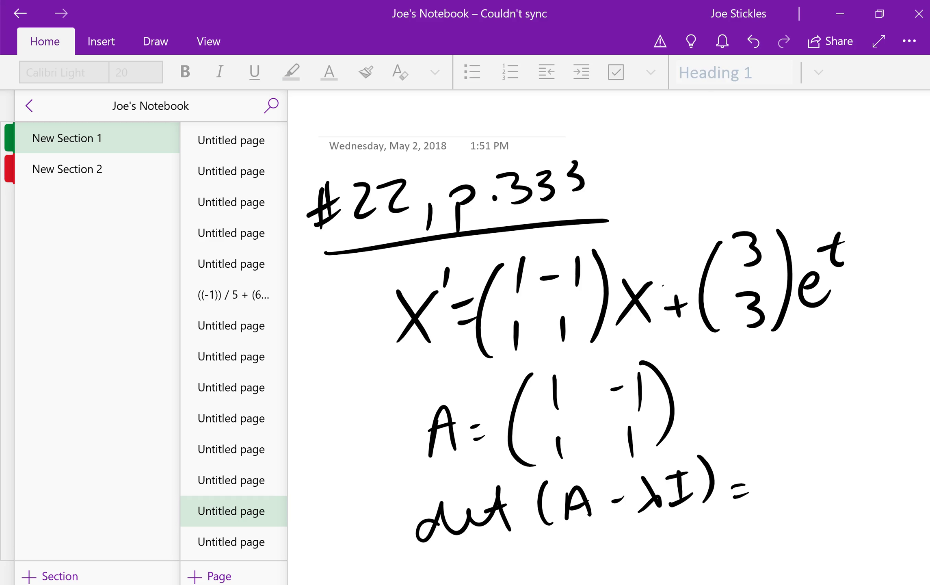
- Ink λ² − 2λ + 2 after det(A − λI) =, erasing the stray x
{"action": "left_click_drag", "start_coordinate": [755, 475], "coordinate": [775, 496]}
{"action": "left_click_drag", "start_coordinate": [769, 487], "coordinate": [762, 502]}
{"action": "left_click_drag", "start_coordinate": [781, 451], "coordinate": [796, 467]}
{"action": "left_click_drag", "start_coordinate": [789, 483], "coordinate": [823, 494]}
{"action": "left_click_drag", "start_coordinate": [825, 479], "coordinate": [839, 491]}
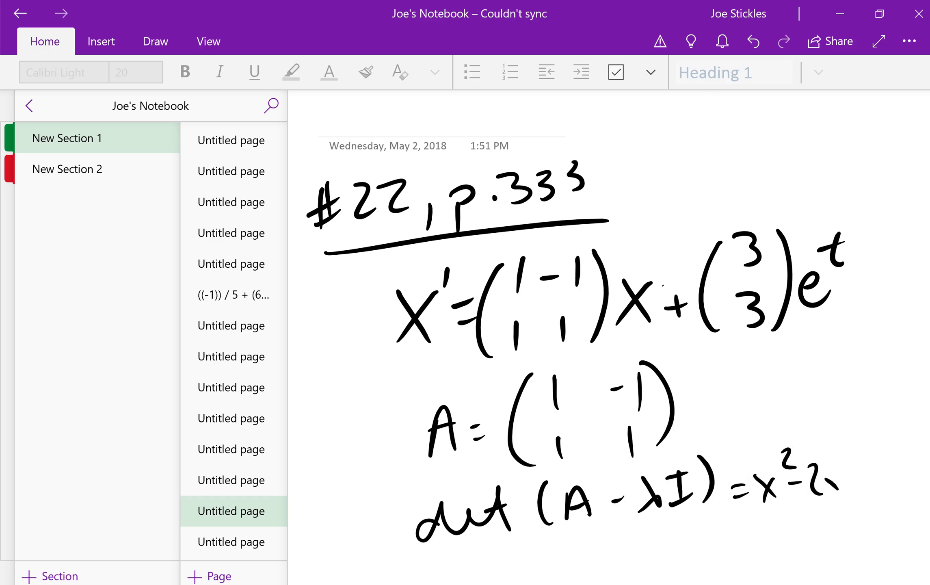
{"action": "left_click_drag", "start_coordinate": [758, 479], "coordinate": [771, 497]}
{"action": "left_click_drag", "start_coordinate": [758, 456], "coordinate": [779, 493]}
{"action": "left_click_drag", "start_coordinate": [769, 481], "coordinate": [764, 498]}
{"action": "mouse_move", "coordinate": [825, 466]}
{"action": "left_mouse_down"}
{"action": "mouse_move", "coordinate": [839, 494]}
{"action": "mouse_move", "coordinate": [823, 497]}
{"action": "left_mouse_up"}
{"action": "left_click_drag", "start_coordinate": [849, 482], "coordinate": [888, 482]}
- Write the eigenvalues λ = 1 ± i below the characteristic polynomial
{"action": "left_click_drag", "start_coordinate": [661, 533], "coordinate": [674, 558]}
{"action": "mouse_move", "coordinate": [668, 552]}
{"action": "left_mouse_down"}
{"action": "mouse_move", "coordinate": [658, 567]}
{"action": "mouse_move", "coordinate": [686, 546]}
{"action": "left_mouse_up"}
{"action": "left_click_drag", "start_coordinate": [681, 556], "coordinate": [688, 551]}
{"action": "mouse_move", "coordinate": [710, 529]}
{"action": "left_mouse_down"}
{"action": "mouse_move", "coordinate": [712, 554]}
{"action": "mouse_move", "coordinate": [735, 555]}
{"action": "left_mouse_up"}
{"action": "left_click_drag", "start_coordinate": [747, 540], "coordinate": [760, 554]}
{"action": "scroll", "coordinate": [609, 337], "scroll_direction": "down", "scroll_amount": 5}
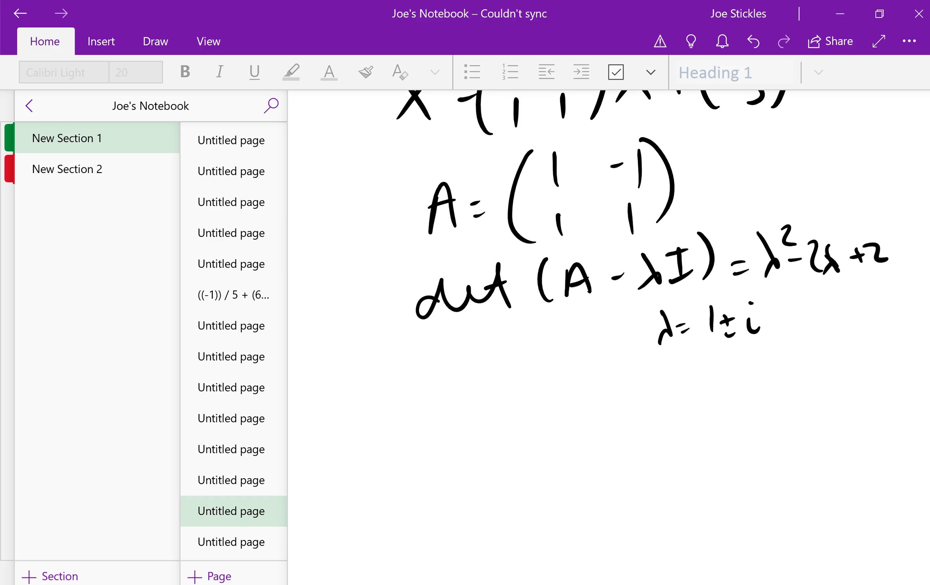
- Enter Substitute(B, x, 1+i) in CAS row 4, giving (−i −1; 1 −i)
{"action": "key", "text": "alt+Tab"}
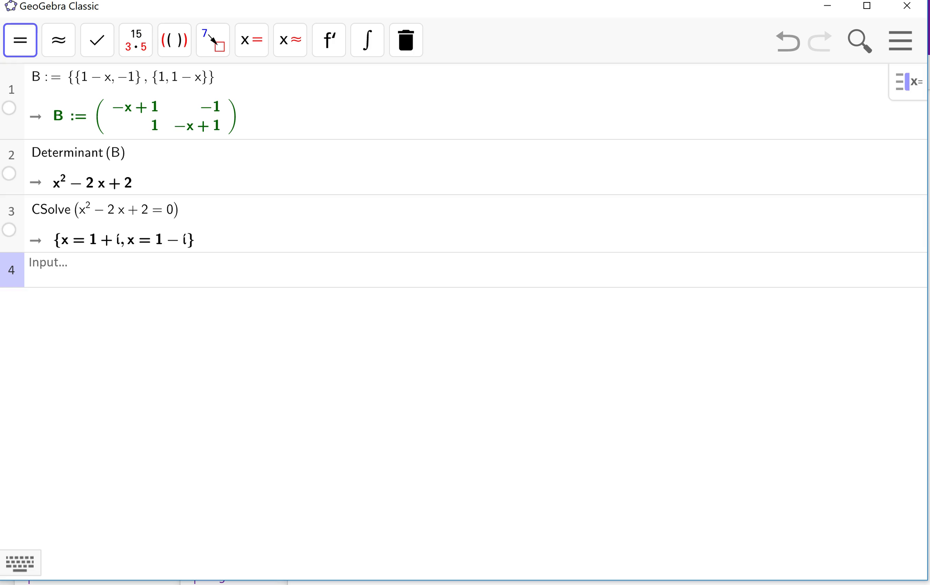
{"action": "left_click", "coordinate": [99, 274]}
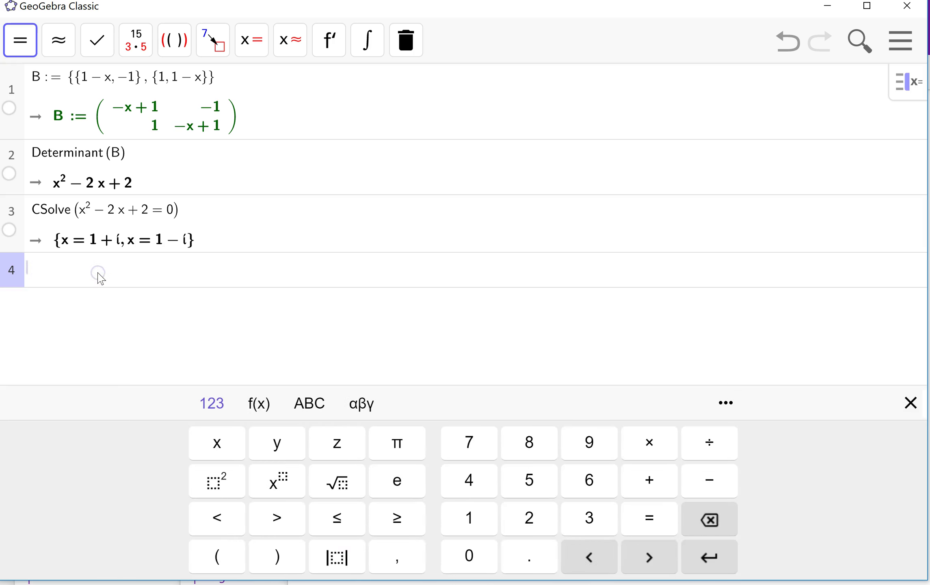
{"action": "type", "text": "sub"}
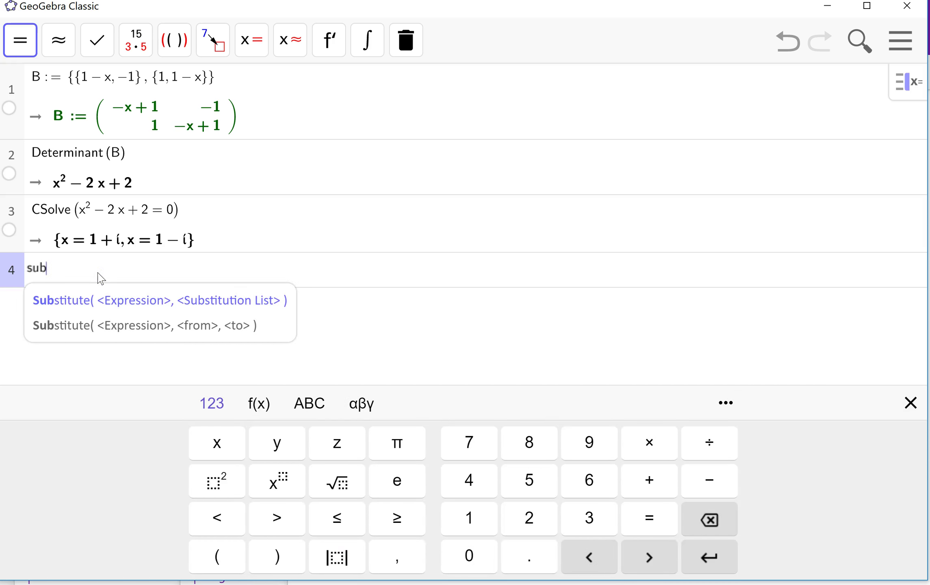
{"action": "left_click", "coordinate": [908, 402]}
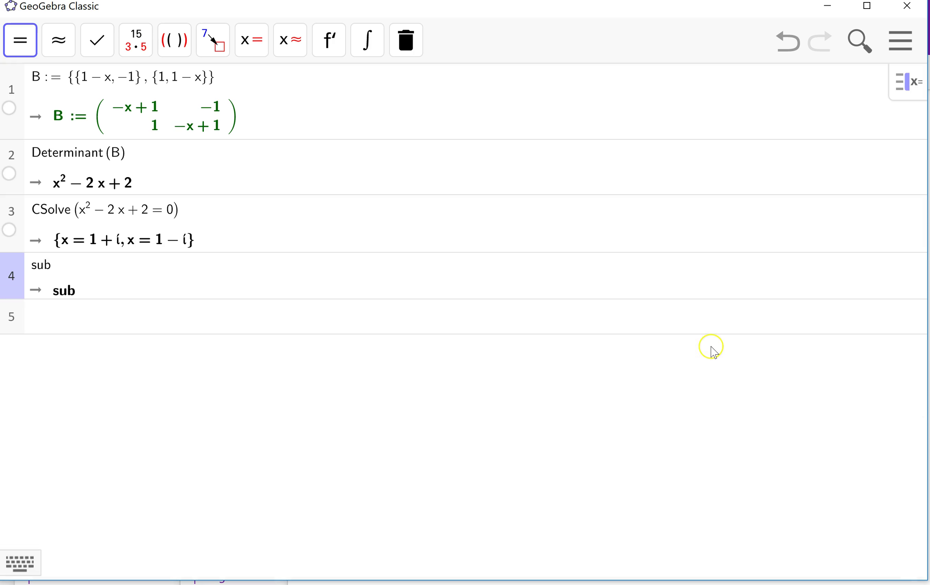
{"action": "left_click", "coordinate": [358, 268]}
{"action": "type", "text": "st"}
{"action": "key", "text": "Down"}
{"action": "key", "text": "Return"}
{"action": "type", "text": "B, , )"}
{"action": "key", "text": "Tab"}
{"action": "type", "text": "x"}
{"action": "key", "text": "Tab"}
{"action": "type", "text": "1+i"}
{"action": "key", "text": "Return"}
- Compute ReducedRowEchelonForm($4), giving (1 −i; 0 0)
{"action": "type", "text": "rw"}
{"action": "key", "text": "BackSpace"}
{"action": "type", "text": "ed"}
{"action": "key", "text": "Return"}
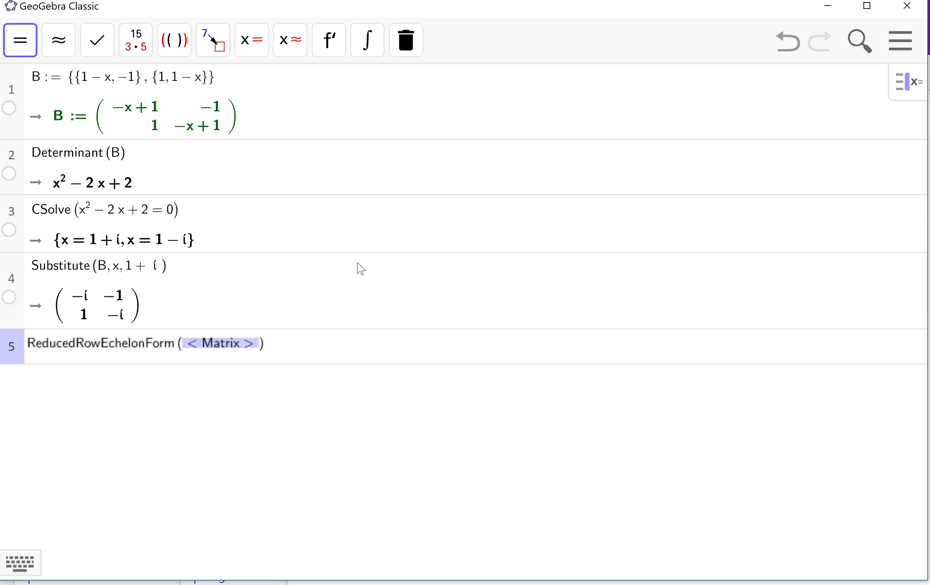
{"action": "type", "text": "$4"}
{"action": "key", "text": "Return"}
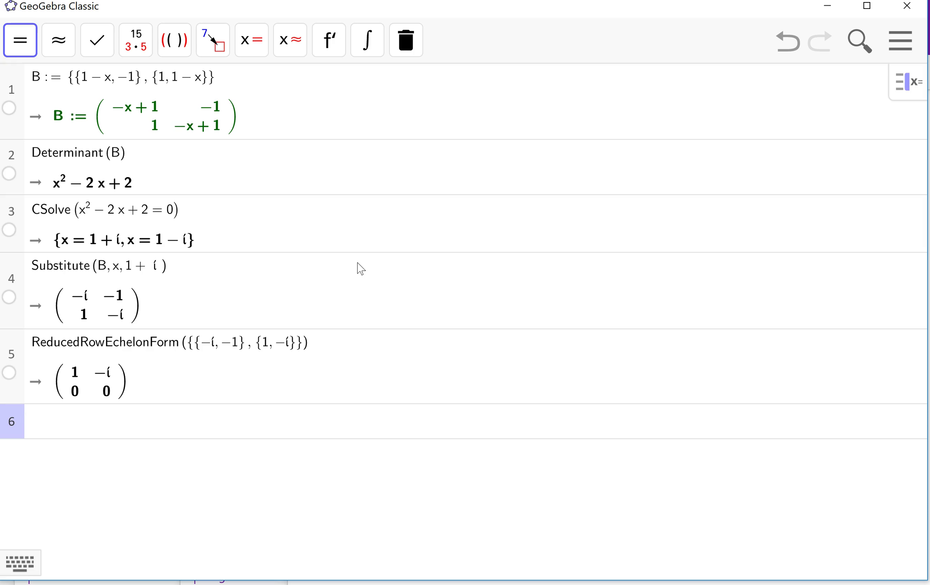
- Handwrite λ = 1 + i followed by a colon
{"action": "key", "text": "alt+Tab"}
{"action": "left_click_drag", "start_coordinate": [354, 397], "coordinate": [355, 450]}
{"action": "mouse_move", "coordinate": [344, 455]}
{"action": "left_mouse_down"}
{"action": "mouse_move", "coordinate": [354, 436]}
{"action": "mouse_move", "coordinate": [388, 424]}
{"action": "left_mouse_up"}
{"action": "left_click_drag", "start_coordinate": [377, 437], "coordinate": [416, 445]}
{"action": "left_click_drag", "start_coordinate": [449, 415], "coordinate": [450, 437]}
{"action": "left_click_drag", "start_coordinate": [438, 426], "coordinate": [447, 425]}
{"action": "left_click_drag", "start_coordinate": [470, 419], "coordinate": [480, 434]}
{"action": "left_click", "coordinate": [495, 407]}
{"action": "left_click", "coordinate": [501, 424]}
- Write the eigenvector K = [i; 1]
{"action": "left_click_drag", "start_coordinate": [577, 410], "coordinate": [579, 450]}
{"action": "mouse_move", "coordinate": [609, 413]}
{"action": "left_mouse_down"}
{"action": "mouse_move", "coordinate": [606, 452]}
{"action": "mouse_move", "coordinate": [625, 436]}
{"action": "left_mouse_up"}
{"action": "left_click_drag", "start_coordinate": [619, 448], "coordinate": [625, 446]}
{"action": "mouse_move", "coordinate": [673, 395]}
{"action": "left_mouse_down"}
{"action": "mouse_move", "coordinate": [655, 393]}
{"action": "mouse_move", "coordinate": [674, 505]}
{"action": "mouse_move", "coordinate": [697, 420]}
{"action": "left_mouse_up"}
{"action": "left_click", "coordinate": [697, 392]}
{"action": "left_click_drag", "start_coordinate": [689, 469], "coordinate": [689, 486]}
{"action": "mouse_move", "coordinate": [708, 401]}
{"action": "left_mouse_down"}
{"action": "mouse_move", "coordinate": [729, 453]}
{"action": "mouse_move", "coordinate": [714, 494]}
{"action": "left_mouse_up"}
- Split K into B₁ = [0; 1] and B₂ = [1; 0] beside it
{"action": "mouse_move", "coordinate": [786, 380]}
{"action": "left_mouse_down"}
{"action": "mouse_move", "coordinate": [784, 408]}
{"action": "mouse_move", "coordinate": [807, 414]}
{"action": "left_mouse_up"}
{"action": "mouse_move", "coordinate": [783, 456]}
{"action": "left_mouse_down"}
{"action": "mouse_move", "coordinate": [783, 492]}
{"action": "mouse_move", "coordinate": [804, 500]}
{"action": "mouse_move", "coordinate": [819, 467]}
{"action": "left_mouse_up"}
{"action": "left_click_drag", "start_coordinate": [809, 479], "coordinate": [819, 475]}
{"action": "left_click_drag", "start_coordinate": [813, 380], "coordinate": [823, 379]}
{"action": "left_click_drag", "start_coordinate": [809, 390], "coordinate": [821, 388]}
{"action": "mouse_move", "coordinate": [850, 352]}
{"action": "left_mouse_down"}
{"action": "mouse_move", "coordinate": [874, 352]}
{"action": "mouse_move", "coordinate": [849, 410]}
{"action": "left_mouse_up"}
{"action": "mouse_move", "coordinate": [888, 352]}
{"action": "left_mouse_down"}
{"action": "mouse_move", "coordinate": [878, 406]}
{"action": "mouse_move", "coordinate": [890, 408]}
{"action": "left_mouse_up"}
{"action": "mouse_move", "coordinate": [855, 442]}
{"action": "left_mouse_down"}
{"action": "mouse_move", "coordinate": [836, 460]}
{"action": "mouse_move", "coordinate": [850, 516]}
{"action": "mouse_move", "coordinate": [874, 466]}
{"action": "left_mouse_up"}
{"action": "left_click_drag", "start_coordinate": [863, 481], "coordinate": [861, 512]}
{"action": "mouse_move", "coordinate": [892, 437]}
{"action": "left_mouse_down"}
{"action": "mouse_move", "coordinate": [888, 527]}
{"action": "mouse_move", "coordinate": [877, 528]}
{"action": "left_mouse_up"}
- Below the vectors, begin writing Xc(t) = C₁(
{"action": "scroll", "coordinate": [609, 337], "scroll_direction": "down", "scroll_amount": 5}
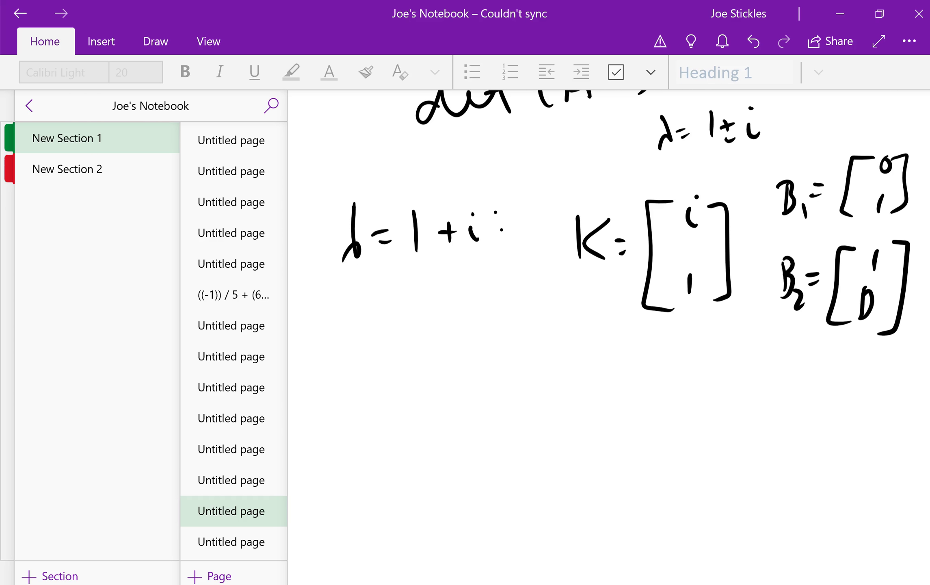
{"action": "left_click_drag", "start_coordinate": [300, 372], "coordinate": [335, 430]}
{"action": "left_click_drag", "start_coordinate": [331, 375], "coordinate": [309, 420]}
{"action": "left_click_drag", "start_coordinate": [347, 416], "coordinate": [348, 429]}
{"action": "mouse_move", "coordinate": [360, 372]}
{"action": "left_mouse_down"}
{"action": "mouse_move", "coordinate": [354, 414]}
{"action": "mouse_move", "coordinate": [375, 408]}
{"action": "left_mouse_up"}
{"action": "mouse_move", "coordinate": [357, 398]}
{"action": "left_mouse_down"}
{"action": "mouse_move", "coordinate": [379, 410]}
{"action": "mouse_move", "coordinate": [411, 385]}
{"action": "mouse_move", "coordinate": [411, 397]}
{"action": "mouse_move", "coordinate": [429, 406]}
{"action": "left_mouse_up"}
{"action": "left_click_drag", "start_coordinate": [434, 405], "coordinate": [438, 412]}
{"action": "left_click_drag", "start_coordinate": [462, 361], "coordinate": [470, 433]}
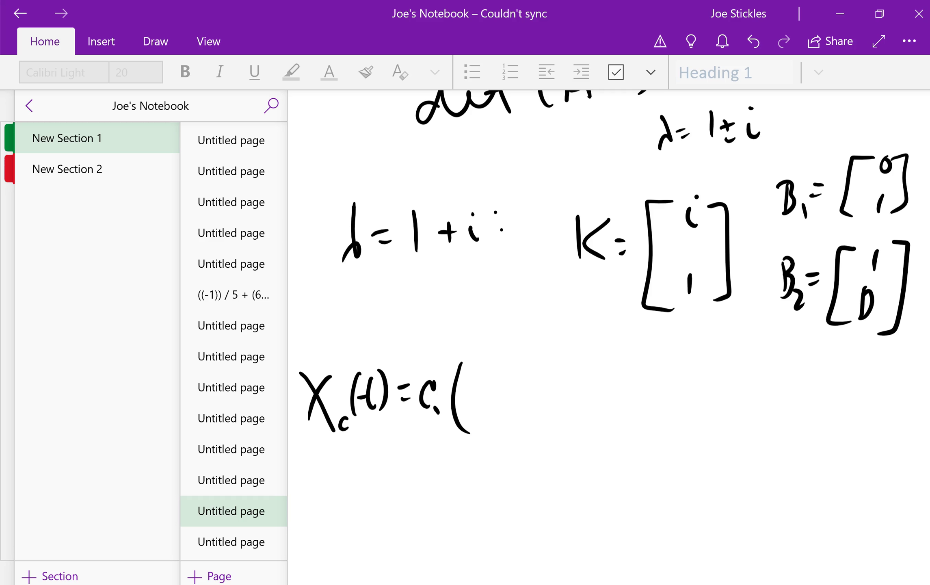
- Write [0;1] cos t inside the C₁ term
{"action": "mouse_move", "coordinate": [505, 361]}
{"action": "left_mouse_down"}
{"action": "mouse_move", "coordinate": [476, 410]}
{"action": "mouse_move", "coordinate": [495, 422]}
{"action": "left_mouse_up"}
{"action": "mouse_move", "coordinate": [510, 371]}
{"action": "left_mouse_down"}
{"action": "mouse_move", "coordinate": [505, 384]}
{"action": "mouse_move", "coordinate": [510, 372]}
{"action": "left_mouse_up"}
{"action": "left_click_drag", "start_coordinate": [509, 400], "coordinate": [509, 411]}
{"action": "left_click_drag", "start_coordinate": [518, 362], "coordinate": [515, 416]}
{"action": "left_click_drag", "start_coordinate": [551, 379], "coordinate": [546, 394]}
{"action": "left_click_drag", "start_coordinate": [561, 379], "coordinate": [565, 394]}
{"action": "left_click_drag", "start_coordinate": [589, 362], "coordinate": [592, 393]}
{"action": "left_click_drag", "start_coordinate": [578, 381], "coordinate": [613, 388]}
- Subtract [1;0] sin t, close the parenthesis and multiply the C₁ term by eᵗ
{"action": "mouse_move", "coordinate": [649, 363]}
{"action": "left_mouse_down"}
{"action": "mouse_move", "coordinate": [627, 362]}
{"action": "mouse_move", "coordinate": [642, 422]}
{"action": "left_mouse_up"}
{"action": "left_click_drag", "start_coordinate": [666, 354], "coordinate": [674, 414]}
{"action": "left_click", "coordinate": [714, 391]}
{"action": "mouse_move", "coordinate": [709, 381]}
{"action": "left_mouse_down"}
{"action": "mouse_move", "coordinate": [699, 401]}
{"action": "mouse_move", "coordinate": [721, 394]}
{"action": "left_mouse_up"}
{"action": "left_click_drag", "start_coordinate": [724, 397], "coordinate": [750, 391]}
{"action": "mouse_move", "coordinate": [756, 358]}
{"action": "left_mouse_down"}
{"action": "mouse_move", "coordinate": [767, 407]}
{"action": "mouse_move", "coordinate": [788, 383]}
{"action": "mouse_move", "coordinate": [810, 401]}
{"action": "left_mouse_up"}
{"action": "mouse_move", "coordinate": [820, 354]}
{"action": "left_mouse_down"}
{"action": "mouse_move", "coordinate": [830, 379]}
{"action": "mouse_move", "coordinate": [837, 365]}
{"action": "left_mouse_up"}
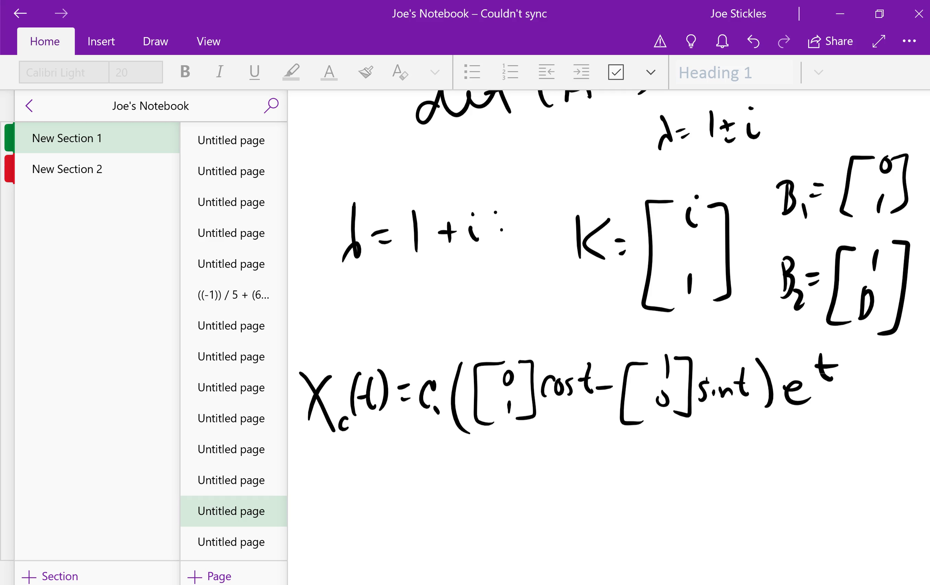
- Begin the next line with + C₂( [1;0] cos
{"action": "left_click_drag", "start_coordinate": [411, 471], "coordinate": [407, 495]}
{"action": "left_click_drag", "start_coordinate": [406, 484], "coordinate": [418, 480]}
{"action": "mouse_move", "coordinate": [445, 463]}
{"action": "left_mouse_down"}
{"action": "mouse_move", "coordinate": [430, 475]}
{"action": "mouse_move", "coordinate": [444, 491]}
{"action": "left_mouse_up"}
{"action": "left_click_drag", "start_coordinate": [447, 484], "coordinate": [465, 496]}
{"action": "left_click_drag", "start_coordinate": [483, 444], "coordinate": [483, 506]}
{"action": "mouse_move", "coordinate": [525, 448]}
{"action": "left_mouse_down"}
{"action": "mouse_move", "coordinate": [490, 475]}
{"action": "mouse_move", "coordinate": [512, 506]}
{"action": "left_mouse_up"}
{"action": "left_click_drag", "start_coordinate": [538, 443], "coordinate": [537, 462]}
{"action": "mouse_move", "coordinate": [539, 476]}
{"action": "left_mouse_down"}
{"action": "mouse_move", "coordinate": [530, 489]}
{"action": "mouse_move", "coordinate": [540, 477]}
{"action": "left_mouse_up"}
{"action": "left_click_drag", "start_coordinate": [544, 443], "coordinate": [544, 500]}
{"action": "left_click_drag", "start_coordinate": [586, 463], "coordinate": [581, 481]}
{"action": "mouse_move", "coordinate": [591, 467]}
{"action": "left_mouse_down"}
{"action": "mouse_move", "coordinate": [594, 480]}
{"action": "mouse_move", "coordinate": [590, 470]}
{"action": "left_mouse_up"}
{"action": "left_click_drag", "start_coordinate": [611, 463], "coordinate": [606, 482]}
- Finish the C₂ term with t + [0;1] sin t)eᵗ
{"action": "left_click_drag", "start_coordinate": [628, 448], "coordinate": [626, 480]}
{"action": "left_click_drag", "start_coordinate": [612, 462], "coordinate": [655, 470]}
{"action": "mouse_move", "coordinate": [651, 464]}
{"action": "left_mouse_down"}
{"action": "mouse_move", "coordinate": [666, 464]}
{"action": "mouse_move", "coordinate": [699, 498]}
{"action": "left_mouse_up"}
{"action": "left_click_drag", "start_coordinate": [711, 446], "coordinate": [710, 447]}
{"action": "left_click_drag", "start_coordinate": [710, 474], "coordinate": [711, 487]}
{"action": "mouse_move", "coordinate": [720, 439]}
{"action": "left_mouse_down"}
{"action": "mouse_move", "coordinate": [737, 491]}
{"action": "mouse_move", "coordinate": [720, 496]}
{"action": "left_mouse_up"}
{"action": "mouse_move", "coordinate": [752, 458]}
{"action": "left_mouse_down"}
{"action": "mouse_move", "coordinate": [743, 475]}
{"action": "mouse_move", "coordinate": [763, 473]}
{"action": "left_mouse_up"}
{"action": "left_click_drag", "start_coordinate": [765, 468], "coordinate": [781, 471]}
{"action": "left_click_drag", "start_coordinate": [800, 438], "coordinate": [807, 473]}
{"action": "left_click_drag", "start_coordinate": [784, 458], "coordinate": [796, 453]}
{"action": "mouse_move", "coordinate": [810, 431]}
{"action": "left_mouse_down"}
{"action": "mouse_move", "coordinate": [821, 486]}
{"action": "mouse_move", "coordinate": [809, 496]}
{"action": "left_mouse_up"}
{"action": "mouse_move", "coordinate": [836, 462]}
{"action": "left_mouse_down"}
{"action": "mouse_move", "coordinate": [849, 454]}
{"action": "mouse_move", "coordinate": [851, 470]}
{"action": "left_mouse_up"}
{"action": "mouse_move", "coordinate": [867, 432]}
{"action": "left_mouse_down"}
{"action": "mouse_move", "coordinate": [870, 456]}
{"action": "mouse_move", "coordinate": [879, 440]}
{"action": "left_mouse_up"}
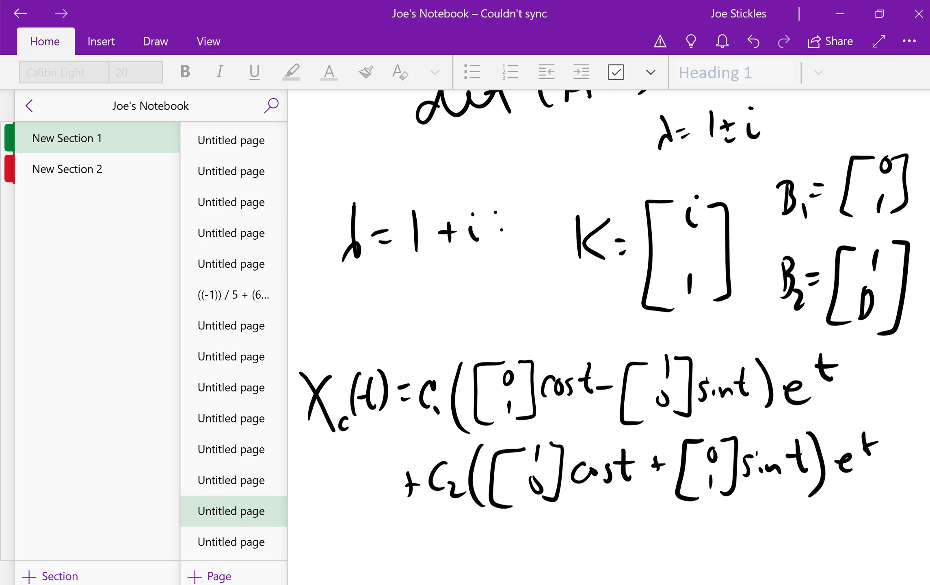
- Write Φ = to start the fundamental matrix
{"action": "scroll", "coordinate": [604, 299], "scroll_direction": "down", "scroll_amount": 3}
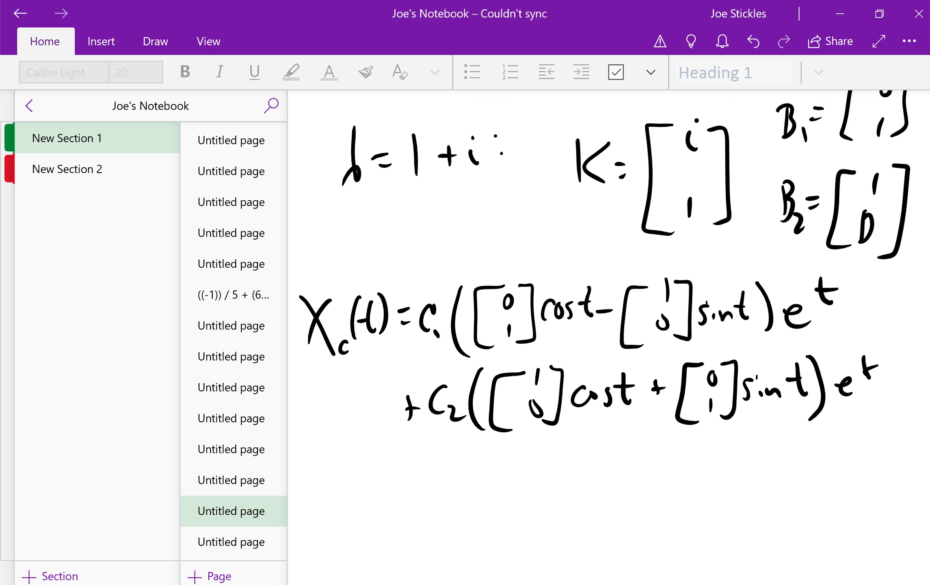
{"action": "left_click_drag", "start_coordinate": [370, 481], "coordinate": [366, 533]}
{"action": "left_click_drag", "start_coordinate": [341, 468], "coordinate": [400, 462]}
{"action": "mouse_move", "coordinate": [351, 540]}
{"action": "left_mouse_down"}
{"action": "mouse_move", "coordinate": [387, 530]}
{"action": "mouse_move", "coordinate": [425, 502]}
{"action": "mouse_move", "coordinate": [431, 511]}
{"action": "left_mouse_up"}
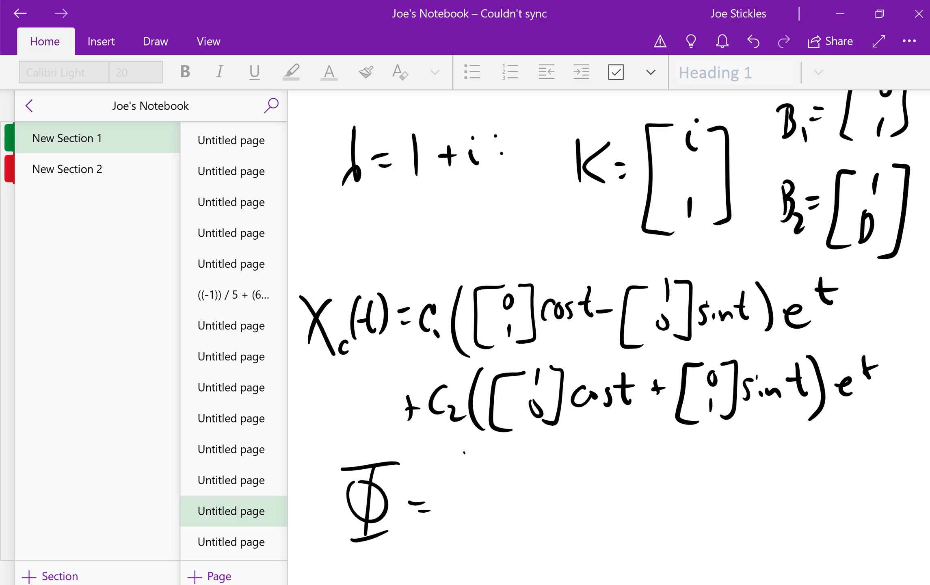
- Write the first Φ entry −eᵗ sin t
{"action": "left_click_drag", "start_coordinate": [464, 450], "coordinate": [469, 565]}
{"action": "mouse_move", "coordinate": [460, 479]}
{"action": "left_mouse_down"}
{"action": "mouse_move", "coordinate": [497, 471]}
{"action": "mouse_move", "coordinate": [497, 487]}
{"action": "left_mouse_up"}
{"action": "mouse_move", "coordinate": [507, 447]}
{"action": "left_mouse_down"}
{"action": "mouse_move", "coordinate": [505, 464]}
{"action": "mouse_move", "coordinate": [518, 458]}
{"action": "mouse_move", "coordinate": [521, 483]}
{"action": "left_mouse_up"}
{"action": "mouse_move", "coordinate": [539, 467]}
{"action": "left_mouse_down"}
{"action": "mouse_move", "coordinate": [538, 476]}
{"action": "mouse_move", "coordinate": [573, 470]}
{"action": "left_mouse_up"}
{"action": "left_click_drag", "start_coordinate": [569, 458], "coordinate": [580, 454]}
- Write eᵗ cos t beneath it, undoing the stray strokes
{"action": "left_click_drag", "start_coordinate": [492, 523], "coordinate": [493, 541]}
{"action": "left_click_drag", "start_coordinate": [500, 525], "coordinate": [511, 537]}
{"action": "key", "text": "ctrl+z"}
{"action": "left_click_drag", "start_coordinate": [530, 504], "coordinate": [533, 538]}
{"action": "mouse_move", "coordinate": [524, 518]}
{"action": "left_mouse_down"}
{"action": "mouse_move", "coordinate": [531, 537]}
{"action": "mouse_move", "coordinate": [535, 525]}
{"action": "mouse_move", "coordinate": [557, 520]}
{"action": "left_mouse_up"}
{"action": "left_click_drag", "start_coordinate": [554, 518], "coordinate": [552, 538]}
{"action": "key", "text": "ctrl+z"}
{"action": "left_click_drag", "start_coordinate": [460, 535], "coordinate": [470, 544]}
{"action": "left_click_drag", "start_coordinate": [478, 500], "coordinate": [471, 522]}
{"action": "left_click_drag", "start_coordinate": [473, 513], "coordinate": [486, 509]}
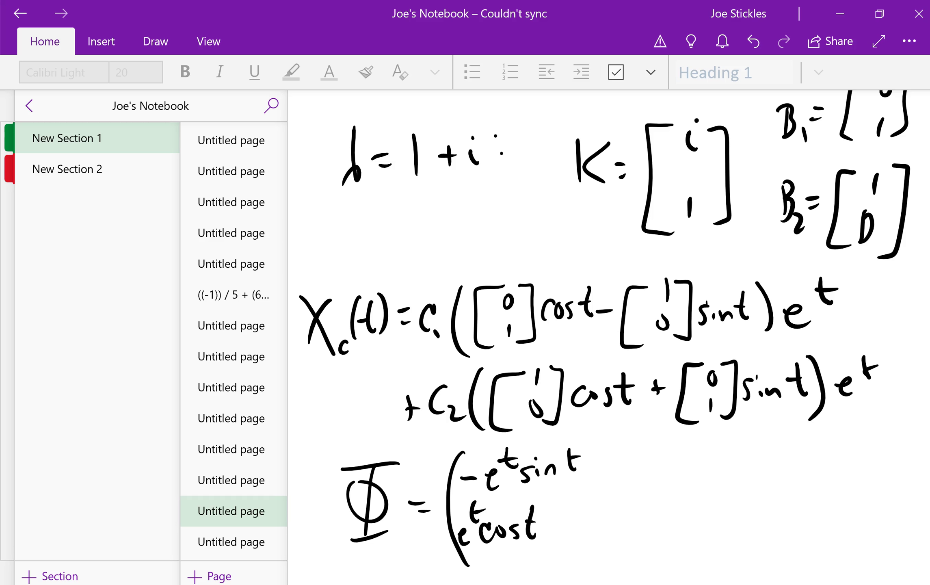
- Fill Φ's second column with eᵗ cos t over eᵗ sin t and close the matrix
{"action": "mouse_move", "coordinate": [668, 455]}
{"action": "left_mouse_down"}
{"action": "mouse_move", "coordinate": [660, 479]}
{"action": "mouse_move", "coordinate": [685, 459]}
{"action": "mouse_move", "coordinate": [694, 463]}
{"action": "mouse_move", "coordinate": [687, 475]}
{"action": "mouse_move", "coordinate": [709, 469]}
{"action": "mouse_move", "coordinate": [717, 453]}
{"action": "left_mouse_up"}
{"action": "key", "text": "ctrl+z"}
{"action": "left_click_drag", "start_coordinate": [624, 470], "coordinate": [639, 476]}
{"action": "mouse_move", "coordinate": [644, 441]}
{"action": "left_mouse_down"}
{"action": "mouse_move", "coordinate": [641, 450]}
{"action": "mouse_move", "coordinate": [653, 452]}
{"action": "left_mouse_up"}
{"action": "left_click_drag", "start_coordinate": [639, 526], "coordinate": [652, 535]}
{"action": "left_click_drag", "start_coordinate": [666, 497], "coordinate": [660, 512]}
{"action": "left_click_drag", "start_coordinate": [664, 509], "coordinate": [673, 506]}
{"action": "left_click_drag", "start_coordinate": [687, 517], "coordinate": [679, 534]}
{"action": "mouse_move", "coordinate": [695, 514]}
{"action": "left_mouse_down"}
{"action": "mouse_move", "coordinate": [698, 528]}
{"action": "mouse_move", "coordinate": [720, 524]}
{"action": "left_mouse_up"}
{"action": "mouse_move", "coordinate": [735, 496]}
{"action": "left_mouse_down"}
{"action": "mouse_move", "coordinate": [732, 521]}
{"action": "mouse_move", "coordinate": [743, 515]}
{"action": "left_mouse_up"}
{"action": "mouse_move", "coordinate": [762, 441]}
{"action": "left_mouse_down"}
{"action": "mouse_move", "coordinate": [779, 480]}
{"action": "mouse_move", "coordinate": [769, 540]}
{"action": "left_mouse_up"}
- Scroll back over the handwritten solution, then bring up Task View
{"action": "scroll", "coordinate": [605, 325], "scroll_direction": "down", "scroll_amount": 3}
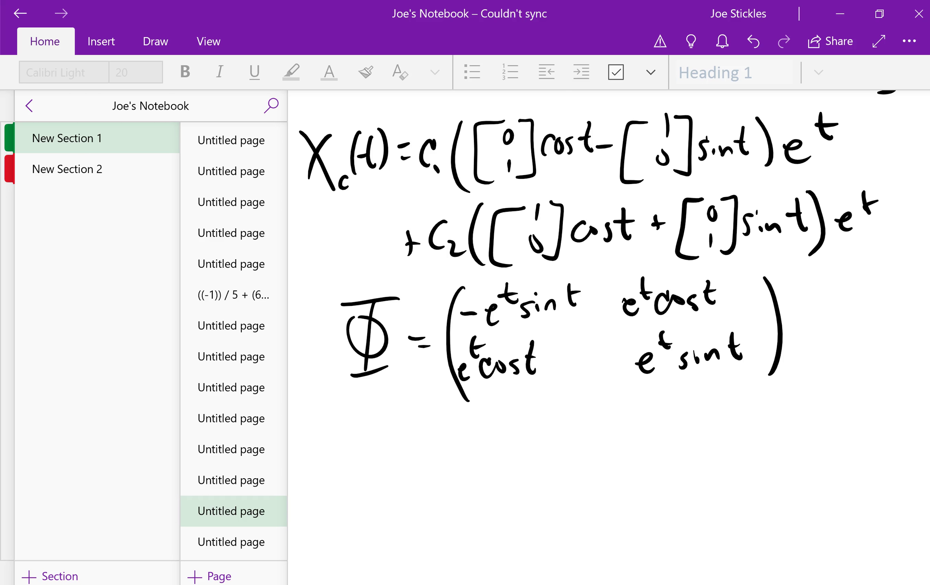
{"action": "scroll", "coordinate": [607, 349], "scroll_direction": "up", "scroll_amount": 15}
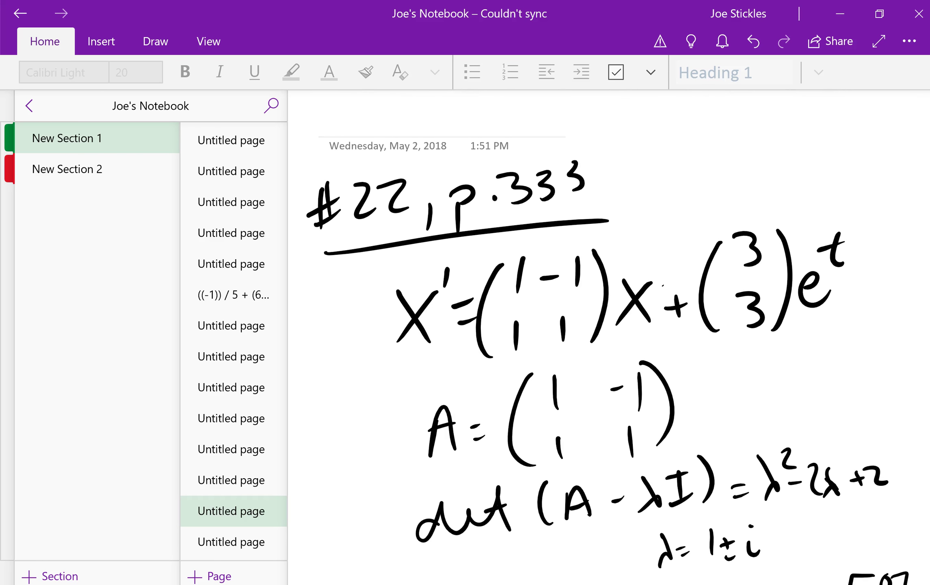
{"action": "scroll", "coordinate": [607, 337], "scroll_direction": "down", "scroll_amount": 15}
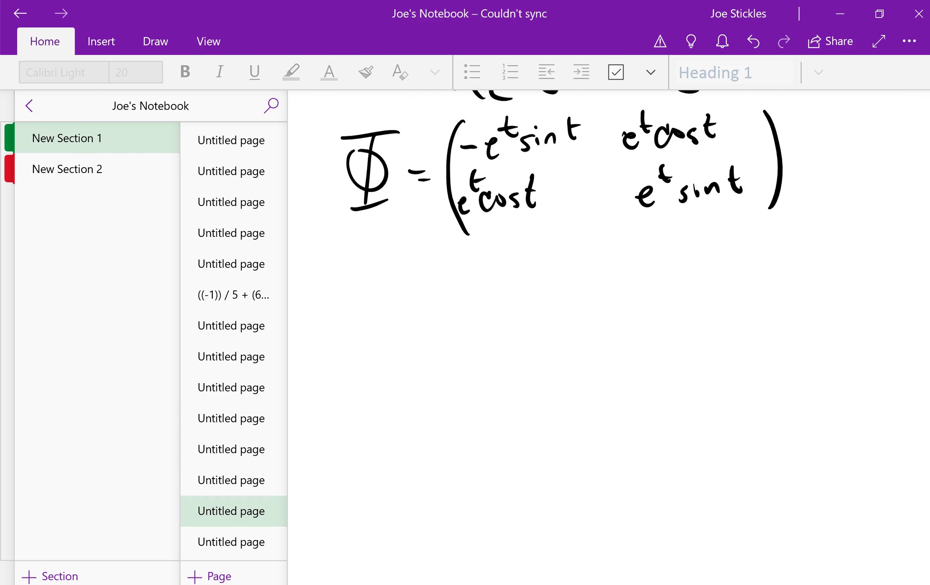
{"action": "scroll", "coordinate": [607, 337], "scroll_direction": "up", "scroll_amount": 2}
{"action": "key", "text": "super+a"}
{"action": "key", "text": "super+Tab"}
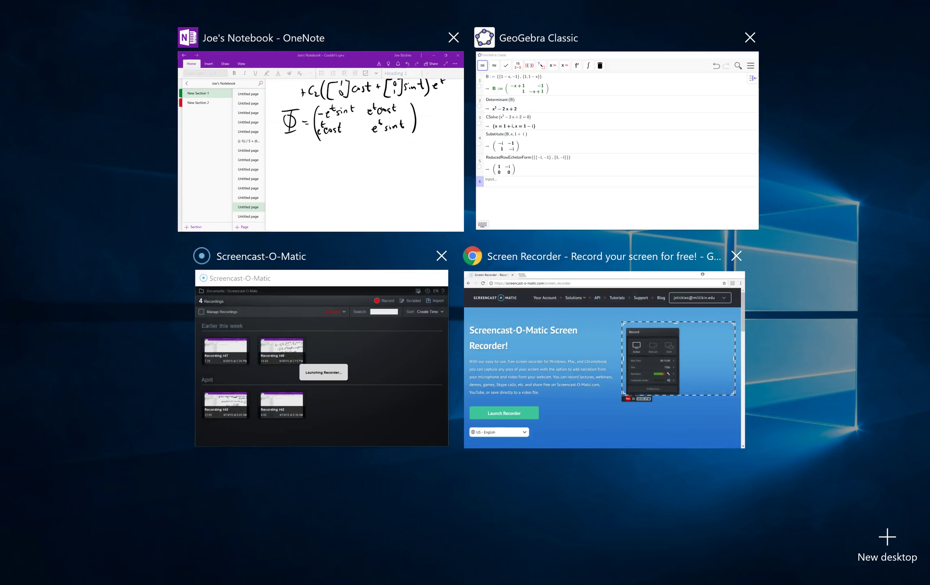
- In GeoGebra, enter the first matrix row {-e^t sin(t), e^t cos(t)}, fixing typos
{"action": "left_click", "coordinate": [665, 167]}
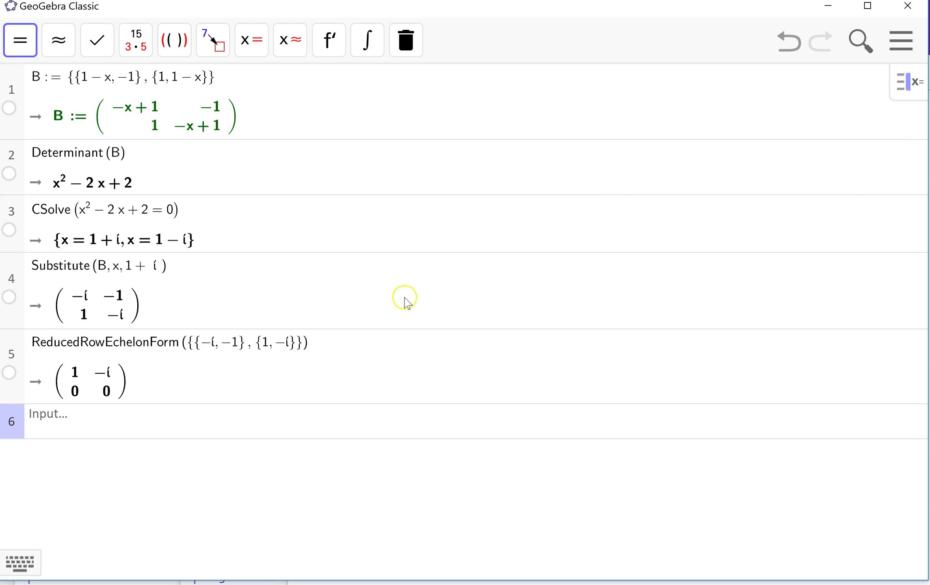
{"action": "left_click", "coordinate": [143, 421]}
{"action": "type", "text": "{{-"}
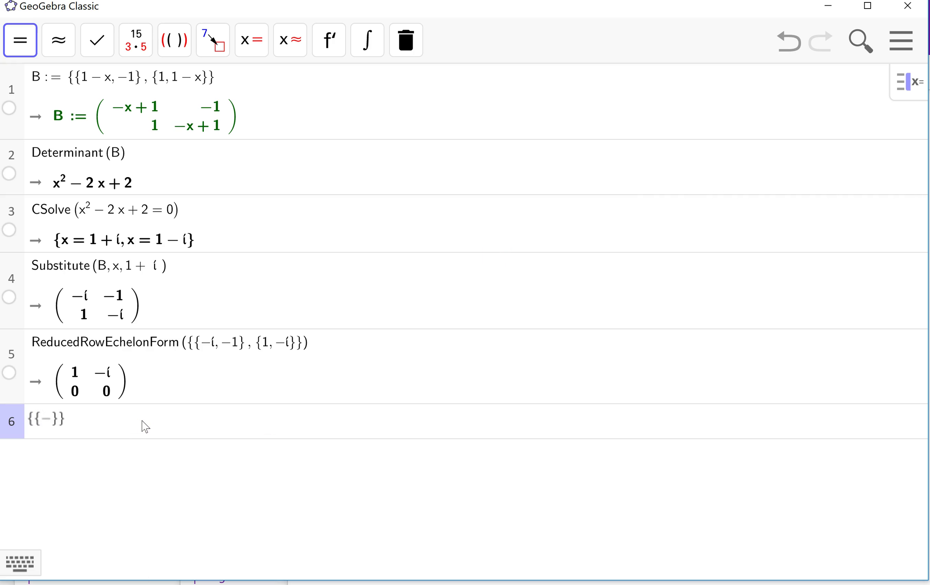
{"action": "type", "text": "e^t"}
{"action": "key", "text": "Right"}
{"action": "type", "text": "cost"}
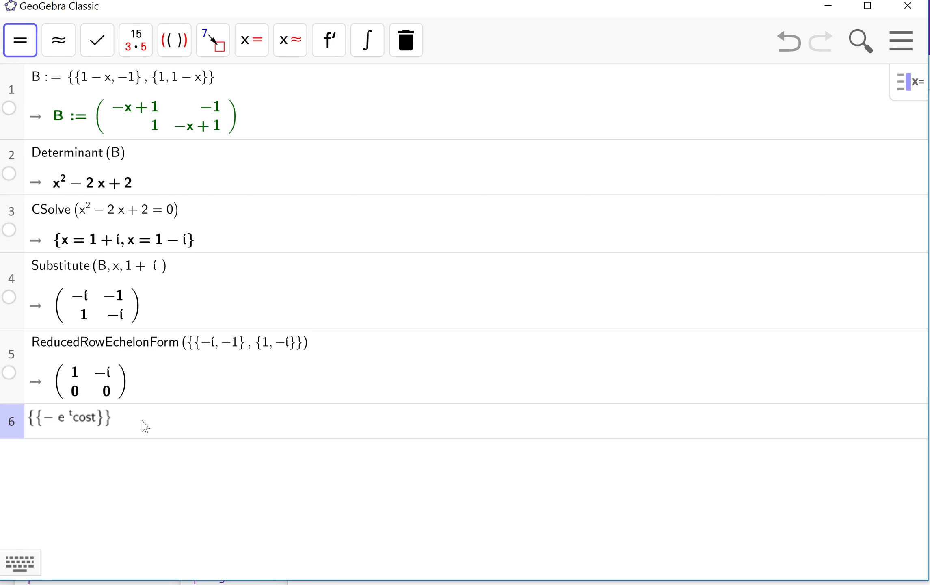
{"action": "key", "text": "BackSpace"}
{"action": "type", "text": "(t), e"}
{"action": "key", "text": "BackSpace"}
{"action": "key", "text": "BackSpace"}
{"action": "key", "text": "BackSpace"}
{"action": "key", "text": "BackSpace"}
{"action": "key", "text": "BackSpace"}
{"action": "key", "text": "BackSpace"}
{"action": "key", "text": "BackSpace"}
{"action": "key", "text": "BackSpace"}
{"action": "key", "text": "BackSpace"}
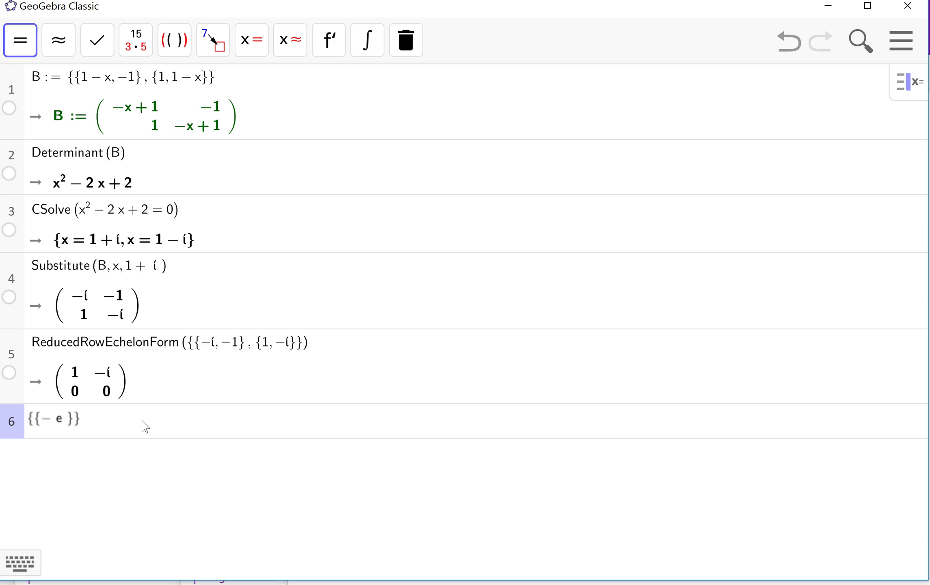
{"action": "type", "text": "^t sin(t), "}
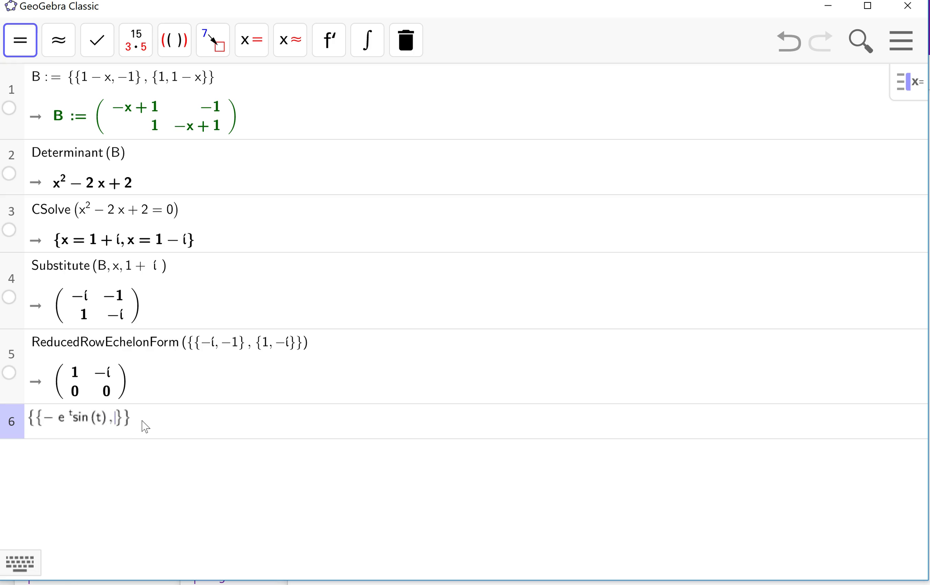
{"action": "type", "text": "cos"}
{"action": "key", "text": "BackSpace"}
{"action": "key", "text": "BackSpace"}
{"action": "key", "text": "BackSpace"}
{"action": "type", "text": "e^t"}
{"action": "key", "text": "Right"}
{"action": "type", "text": "cos(t"}
- Add the second row {e^t cos(t), e^t sin(t)} and evaluate the matrix in row 6
{"action": "key", "text": "Right"}
{"action": "key", "text": "Right"}
{"action": "type", "text": ", {"}
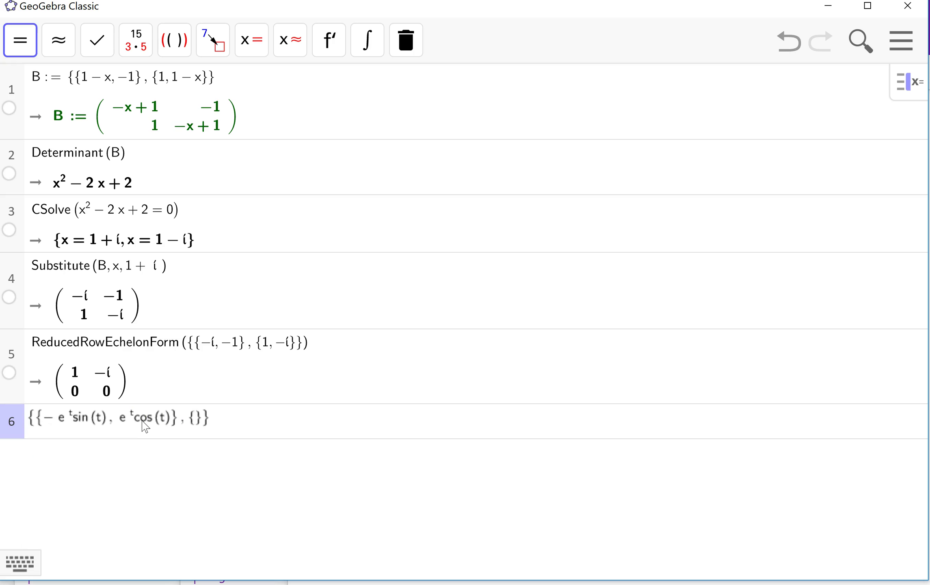
{"action": "type", "text": "e^"}
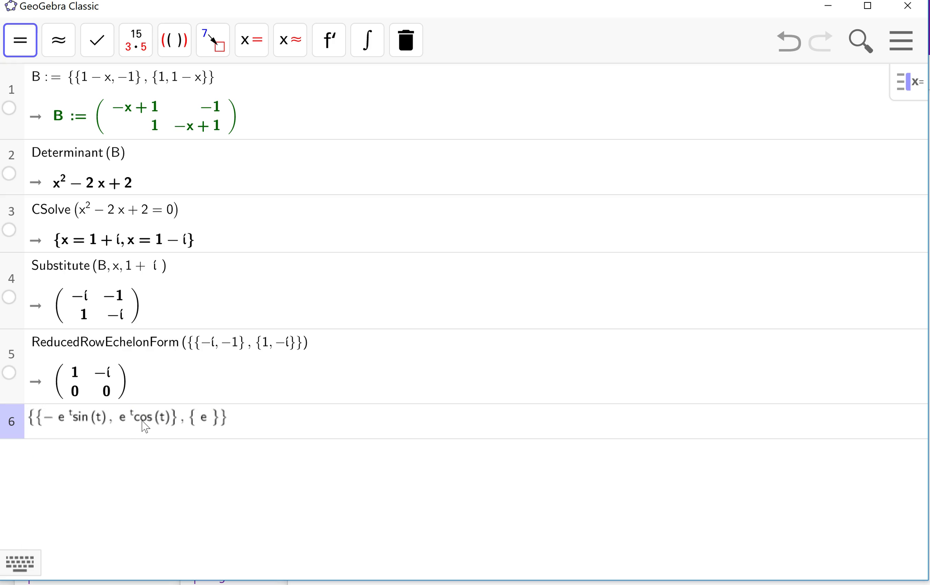
{"action": "type", "text": "t"}
{"action": "key", "text": "Right"}
{"action": "type", "text": "cos"}
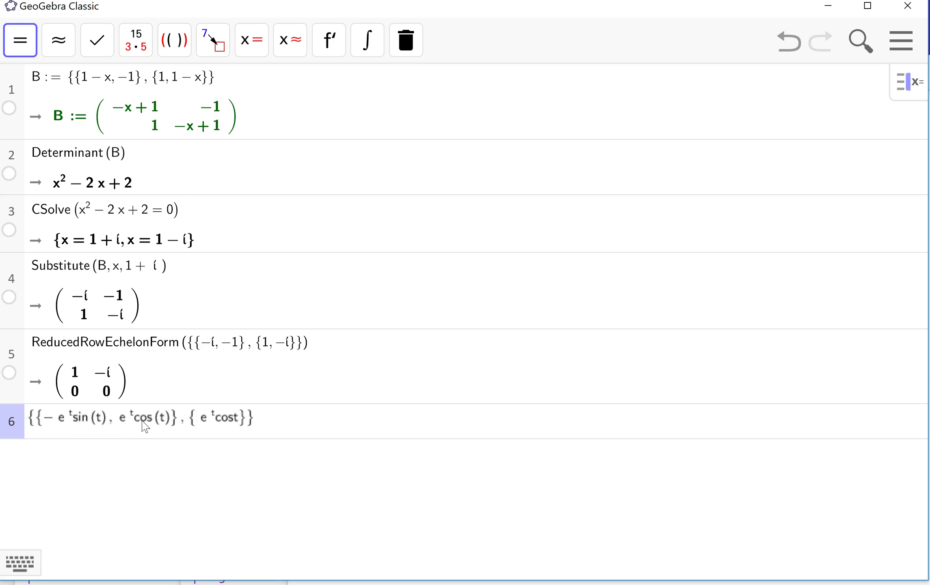
{"action": "type", "text": "(t"}
{"action": "key", "text": "Right"}
{"action": "type", "text": ", e^t"}
{"action": "key", "text": "Right"}
{"action": "type", "text": "sin"}
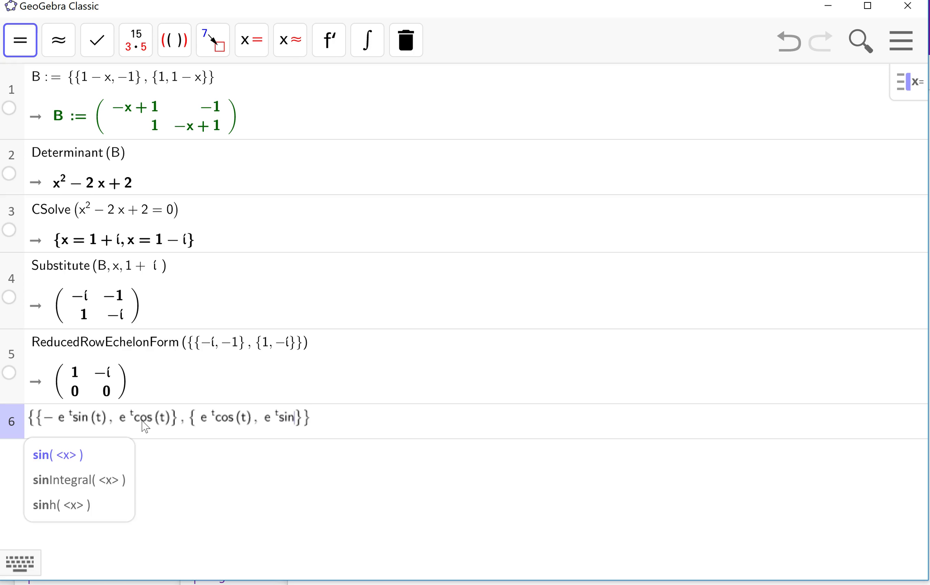
{"action": "type", "text": "(t"}
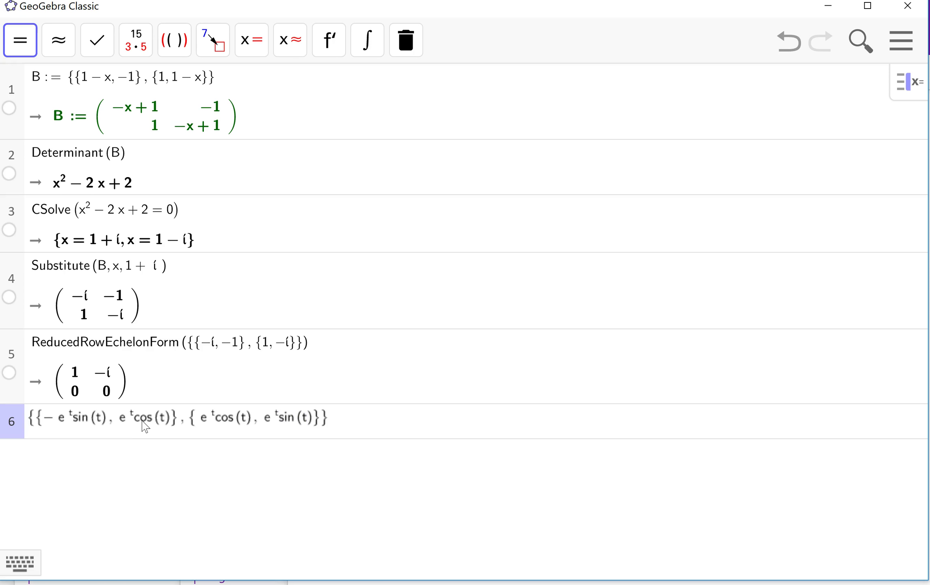
{"action": "key", "text": "Return"}
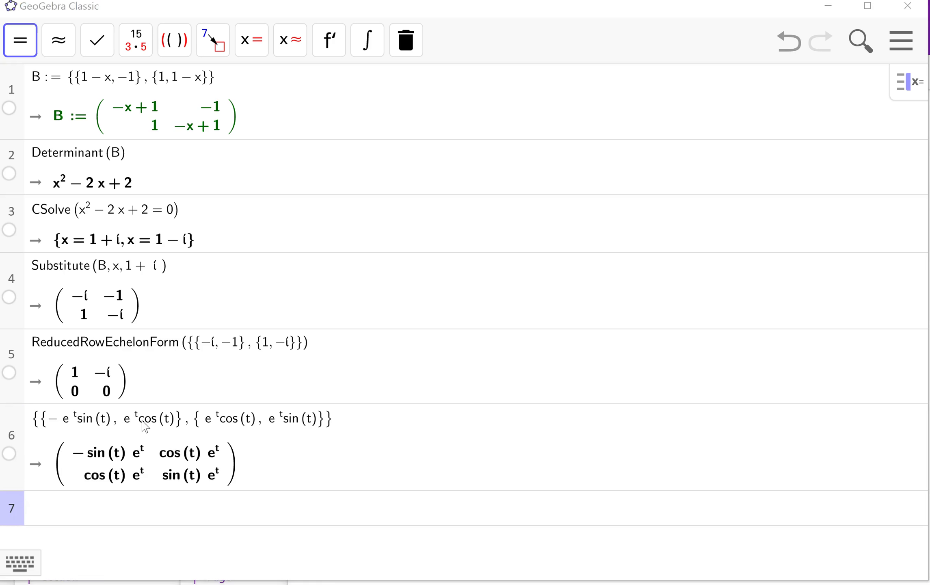
{"action": "key", "text": "super+Tab"}
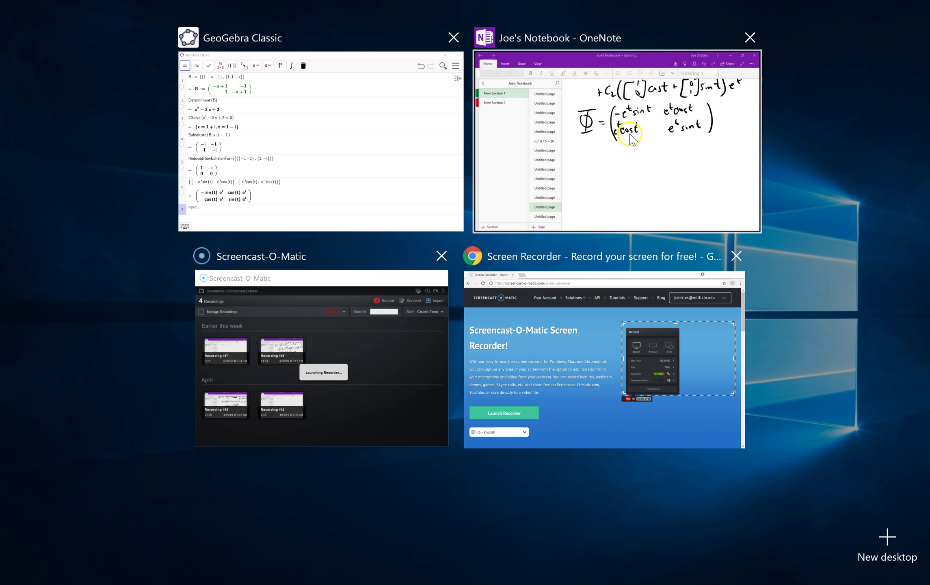
{"action": "left_click", "coordinate": [391, 172]}
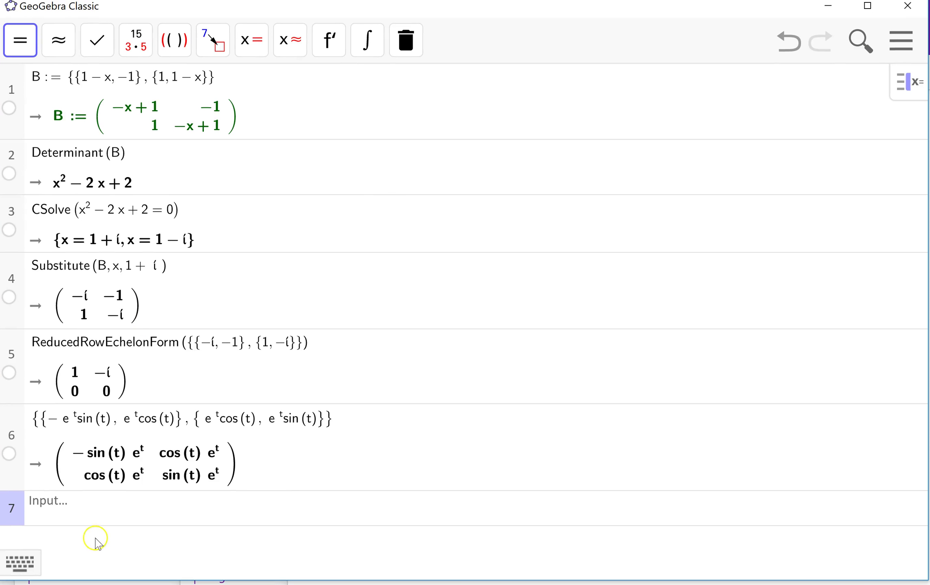
- Enter {{3e^t, 3e^t}} in row 7, then evaluate #6^-1*#7 in row 8
{"action": "left_click", "coordinate": [87, 506]}
{"action": "type", "text": "{{3 "}
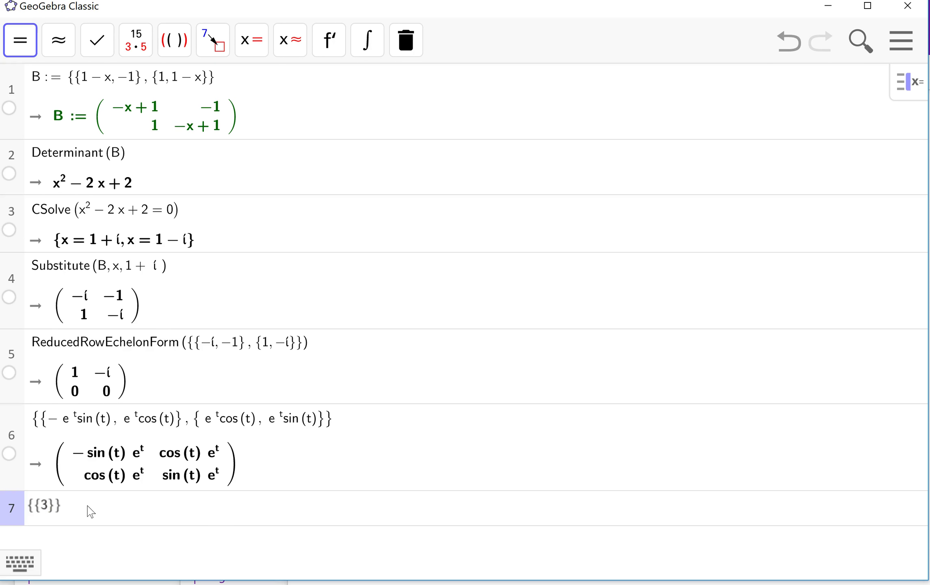
{"action": "type", "text": "e^t"}
{"action": "key", "text": "Right"}
{"action": "type", "text": ",3 e^t"}
{"action": "key", "text": "Return"}
{"action": "type", "text": "#6"}
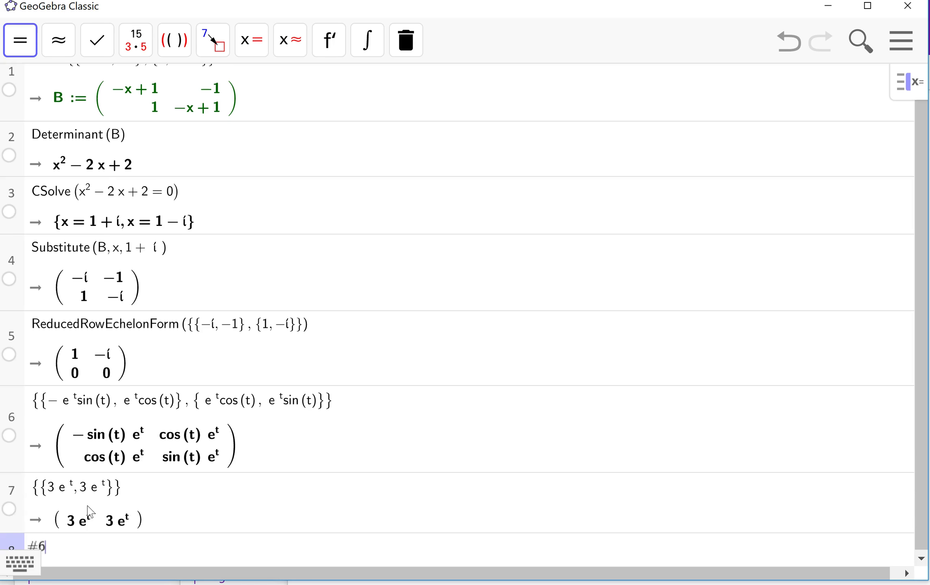
{"action": "type", "text": "^-1"}
{"action": "type", "text": "*"}
{"action": "type", "text": "#7"}
{"action": "key", "text": "Return"}
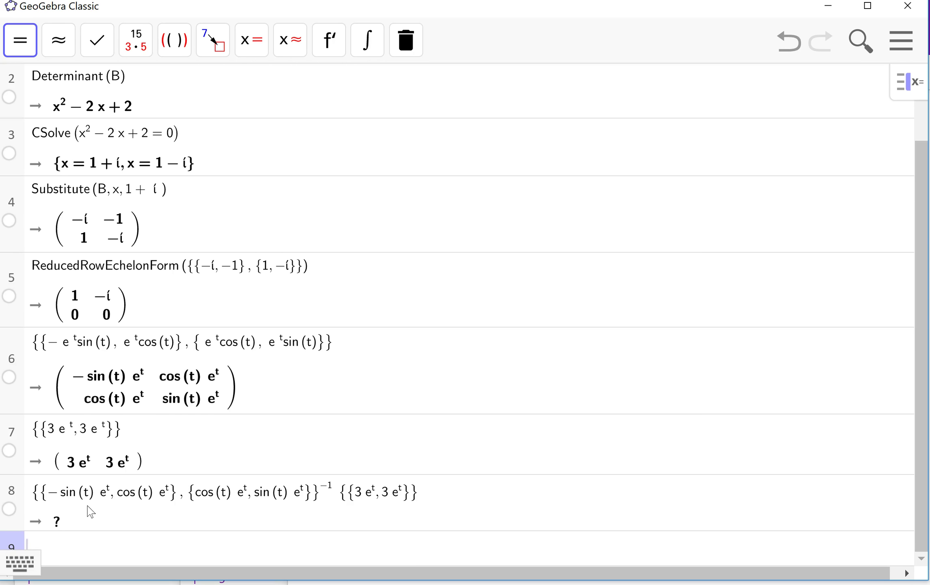
- Delete the old row-vector entry in row 7
{"action": "left_click", "coordinate": [72, 431]}
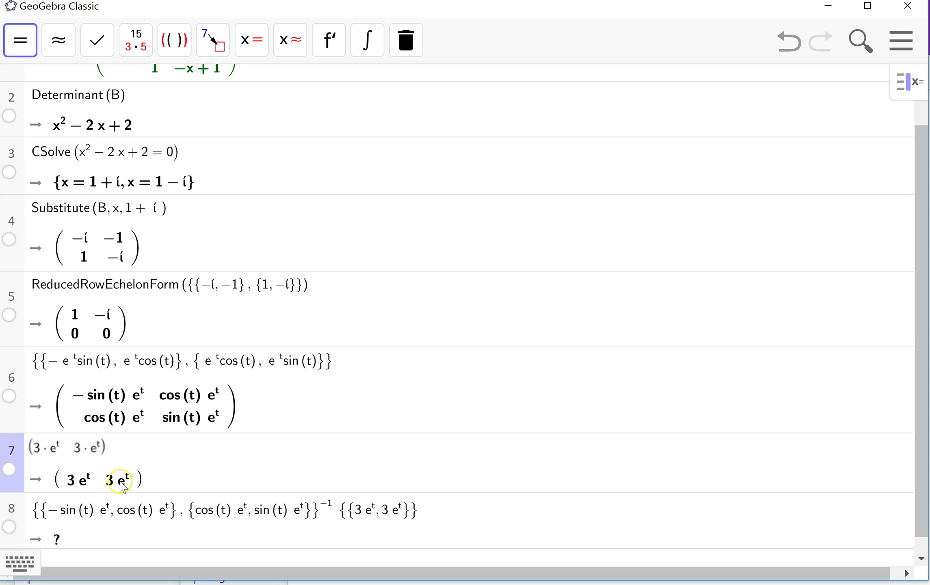
{"action": "right_click", "coordinate": [7, 461]}
{"action": "left_click", "coordinate": [9, 515]}
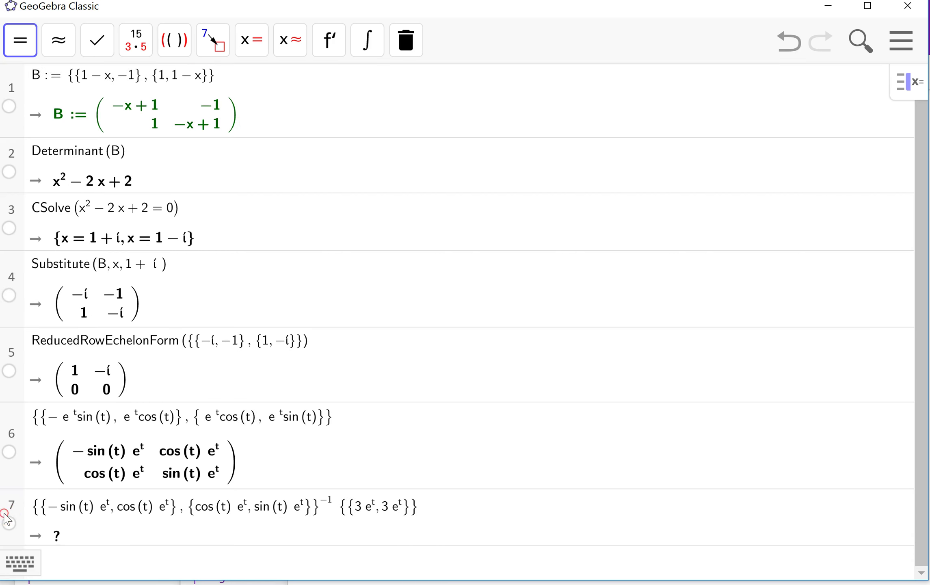
{"action": "right_click", "coordinate": [8, 518]}
{"action": "left_click", "coordinate": [33, 506]}
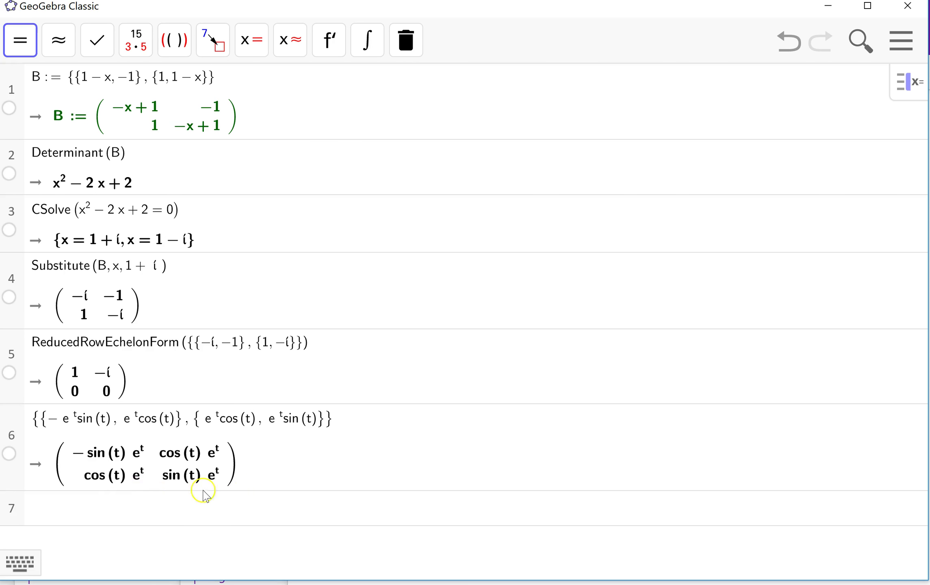
{"action": "key", "text": "ctrl+z"}
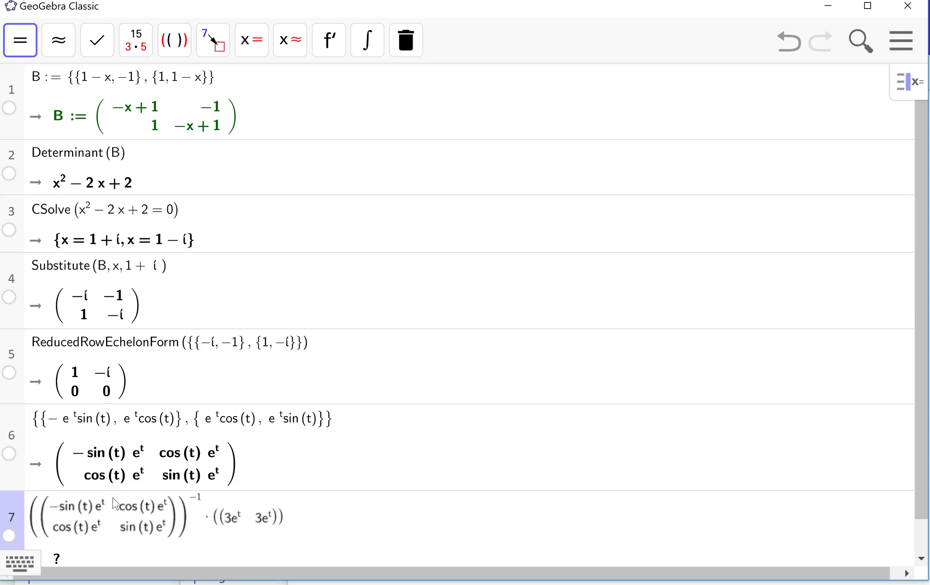
{"action": "key", "text": "Return"}
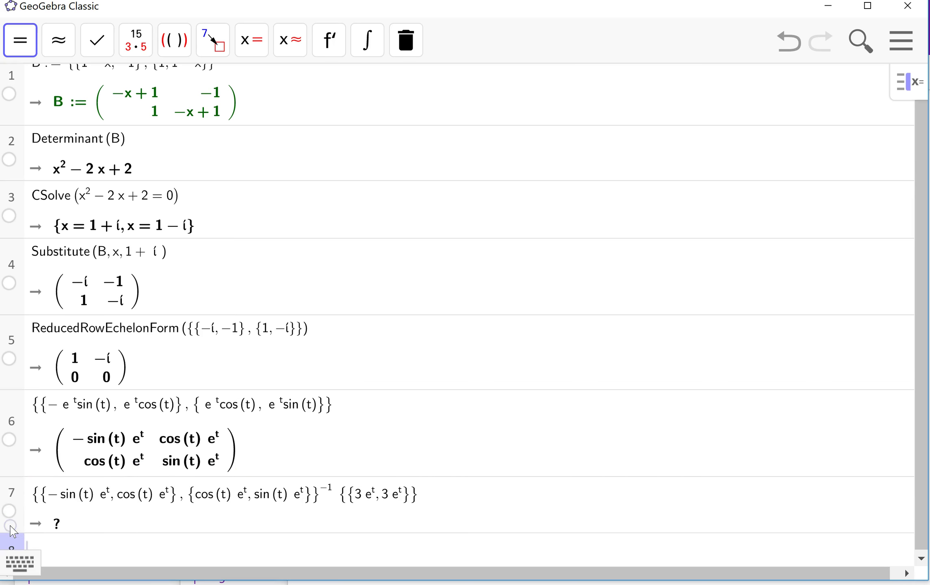
{"action": "right_click", "coordinate": [11, 519]}
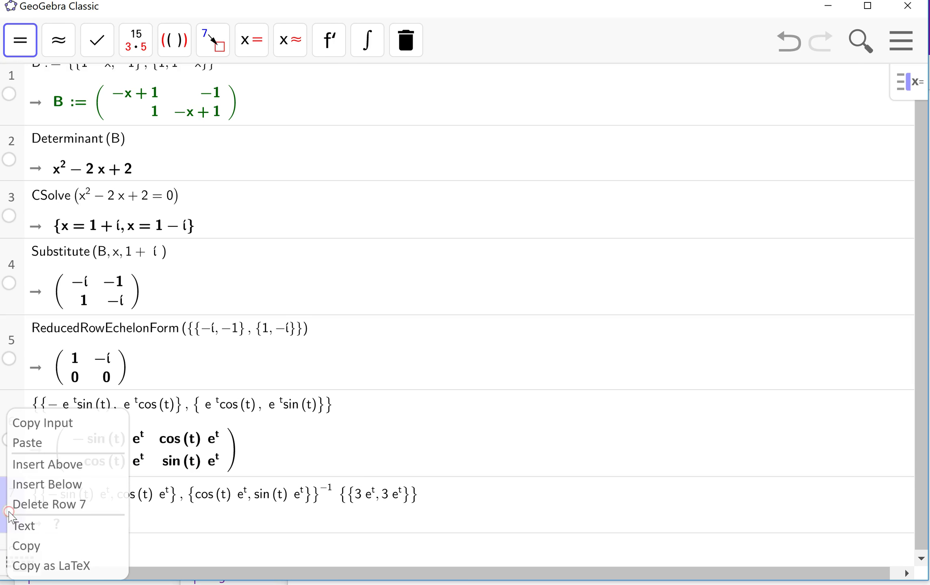
{"action": "left_click", "coordinate": [42, 504]}
- Re-enter row 7 as the column {{3e^t},{3e^t}} and type #6^-1*#7 in row 8
{"action": "type", "text": "{{3 e^t"}
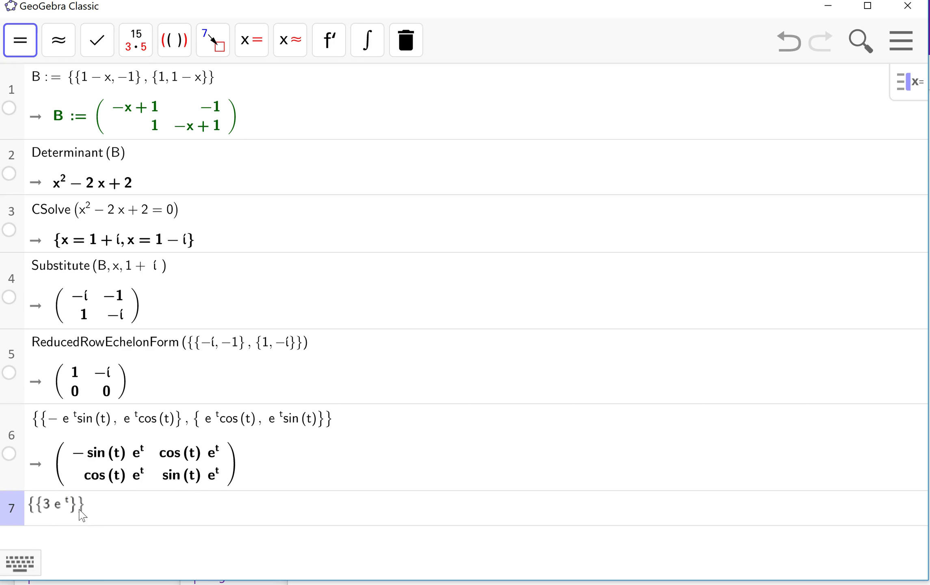
{"action": "key", "text": "Right"}
{"action": "type", "text": ","}
{"action": "key", "text": "BackSpace"}
{"action": "key", "text": "Right"}
{"action": "type", "text": ", {3 e^t"}
{"action": "key", "text": "Return"}
{"action": "type", "text": "#6"}
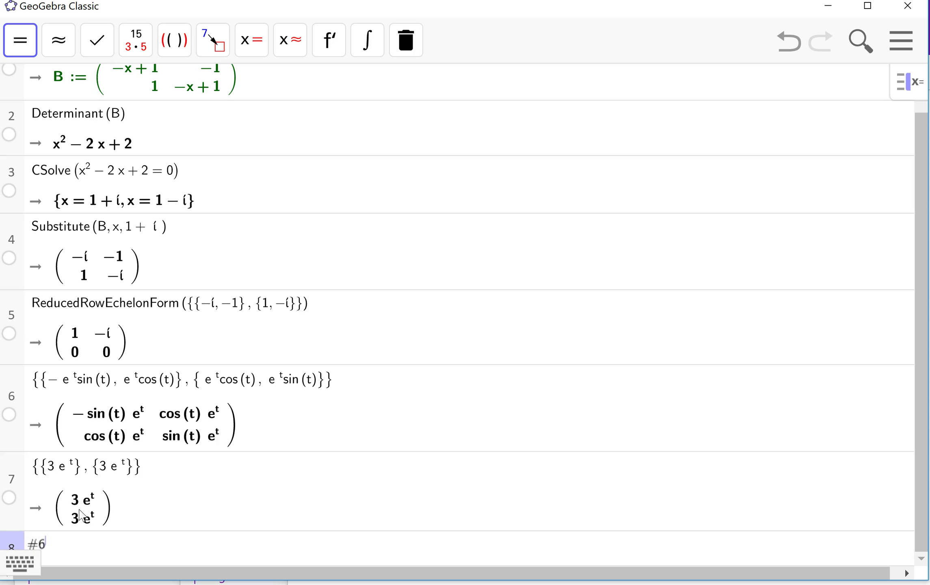
{"action": "type", "text": "^-1*#7"}
- Evaluate #6^-1*#7 in row 8, then compute Simplify(#8) in row 9
{"action": "key", "text": "Return"}
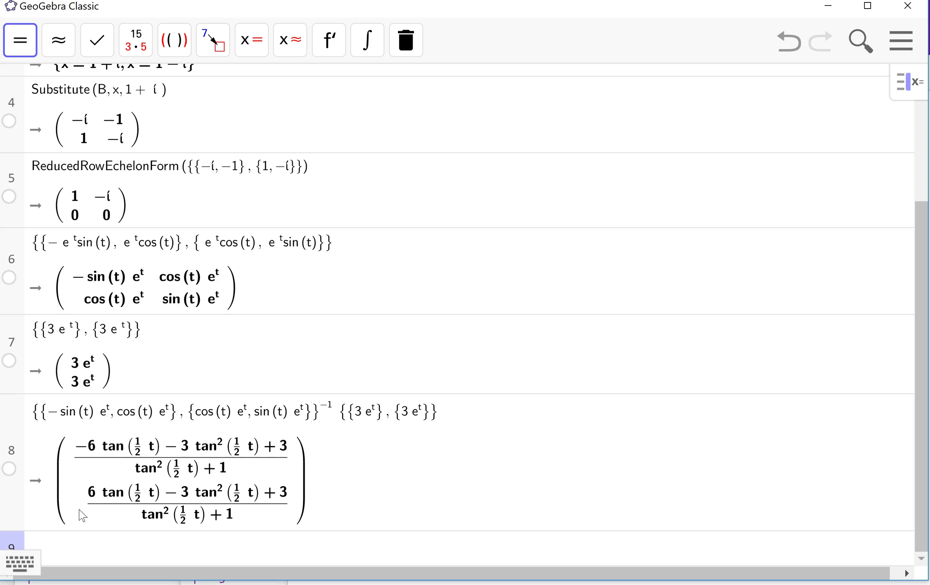
{"action": "type", "text": "sim"}
{"action": "key", "text": "Return"}
{"action": "type", "text": "#8"}
{"action": "key", "text": "Return"}
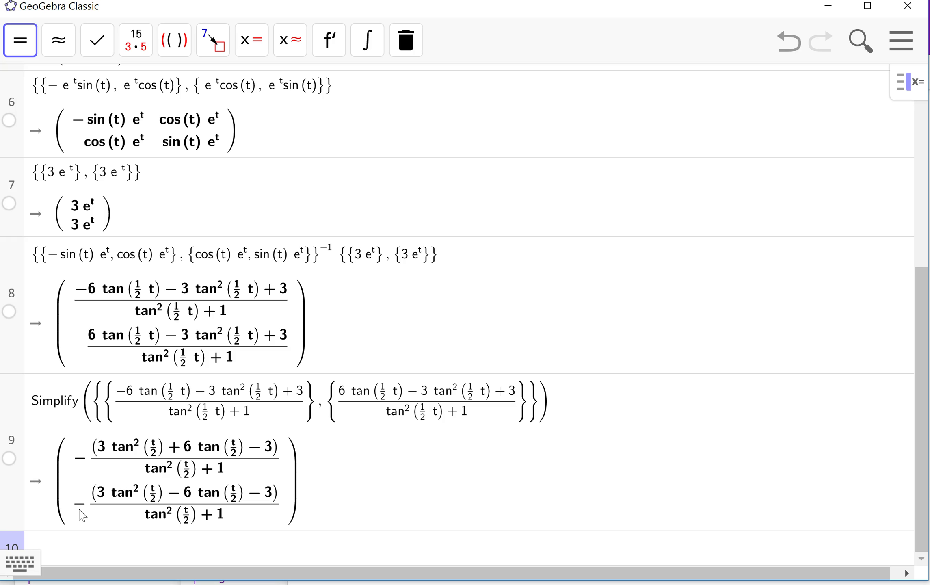
- Copy row 9's result into row 10, wrap both entries in Integral, and evaluate
{"action": "left_click", "coordinate": [113, 484]}
{"action": "left_click", "coordinate": [114, 490]}
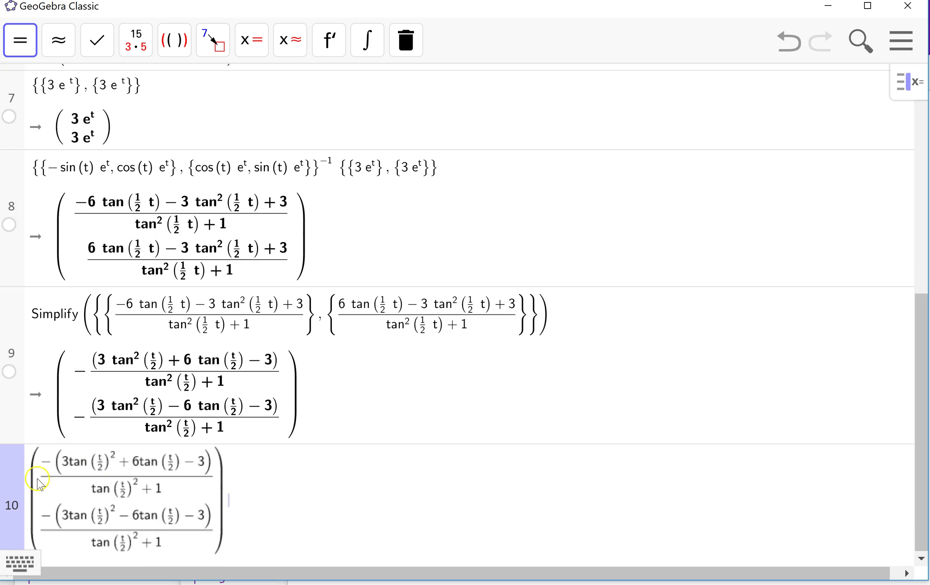
{"action": "left_click", "coordinate": [37, 478]}
{"action": "type", "text": "inte"}
{"action": "key", "text": "Return"}
{"action": "key", "text": "BackSpace"}
{"action": "key", "text": "BackSpace"}
{"action": "type", "text": "("}
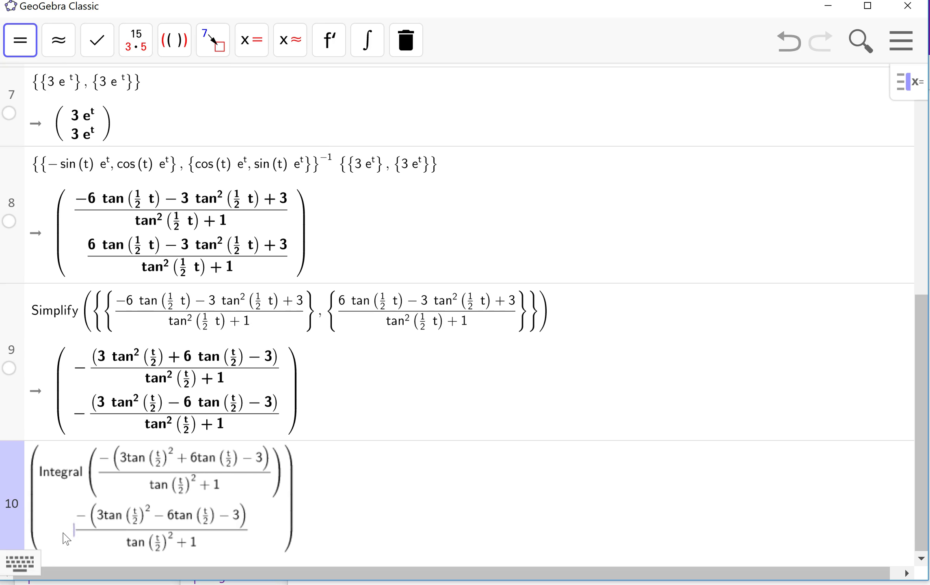
{"action": "type", "text": "inte"}
{"action": "key", "text": "Return"}
{"action": "key", "text": "BackSpace"}
{"action": "key", "text": "BackSpace"}
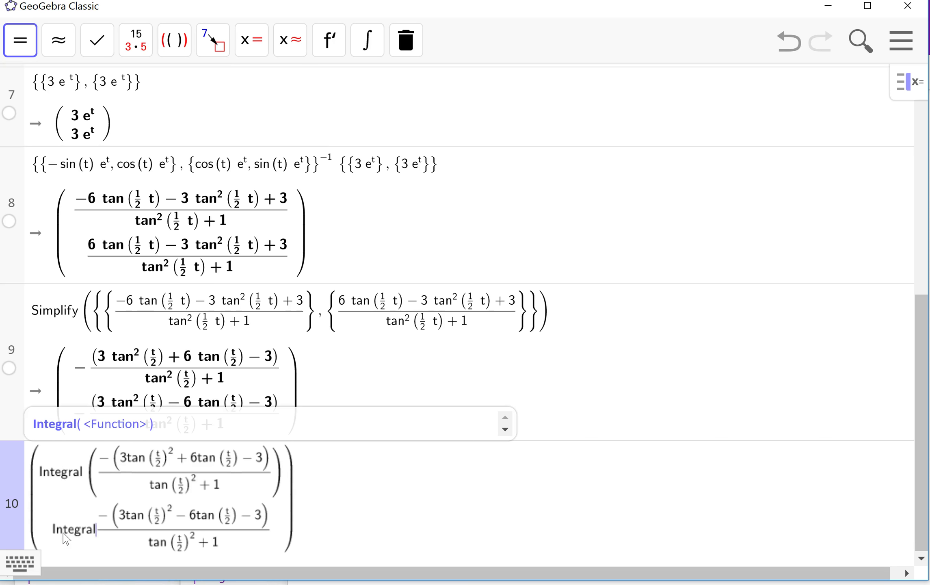
{"action": "type", "text": "("}
{"action": "key", "text": "Return"}
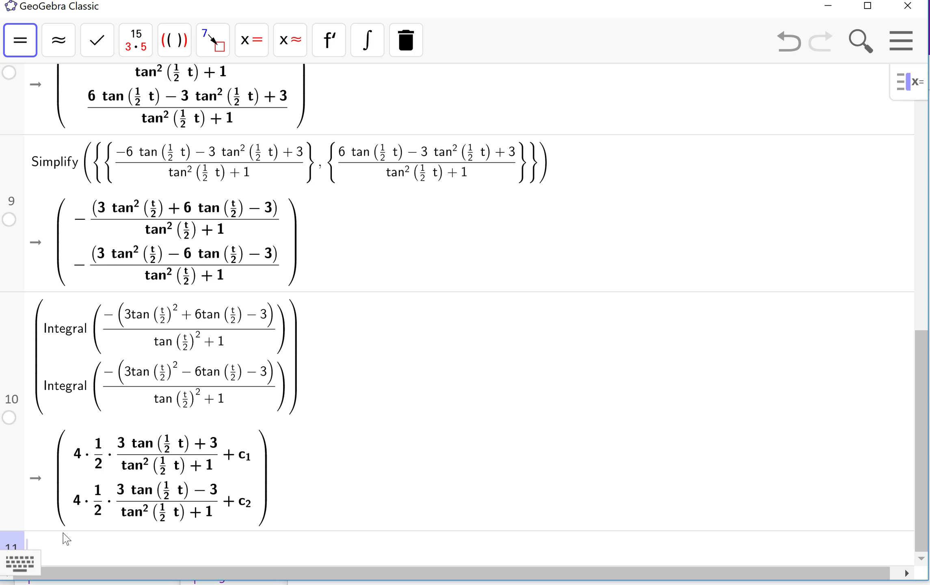
- Copy row 10's integrated result into row 11 without the +c1 and +c2 constants
{"action": "left_click", "coordinate": [294, 475]}
{"action": "left_click", "coordinate": [193, 508]}
{"action": "left_click", "coordinate": [180, 489]}
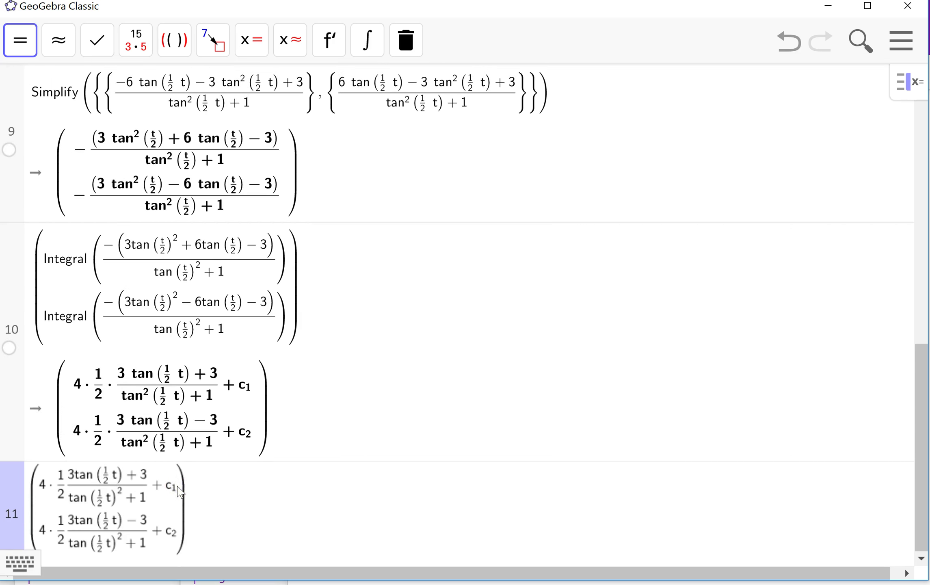
{"action": "key", "text": "BackSpace"}
{"action": "key", "text": "BackSpace"}
{"action": "key", "text": "BackSpace"}
{"action": "left_click", "coordinate": [176, 533]}
{"action": "key", "text": "BackSpace"}
{"action": "key", "text": "BackSpace"}
{"action": "key", "text": "BackSpace"}
{"action": "key", "text": "Return"}
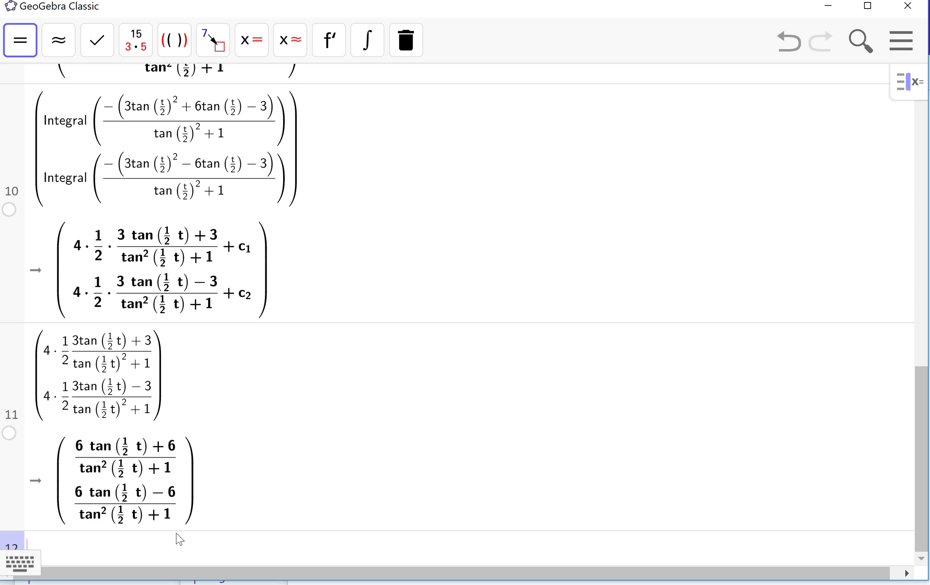
- Multiply Φ by row 11 with #6*#11, then simplify the product with Simplify(#12)
{"action": "type", "text": "#6"}
{"action": "type", "text": "*#"}
{"action": "type", "text": "11"}
{"action": "key", "text": "Return"}
{"action": "type", "text": "sim"}
{"action": "key", "text": "Return"}
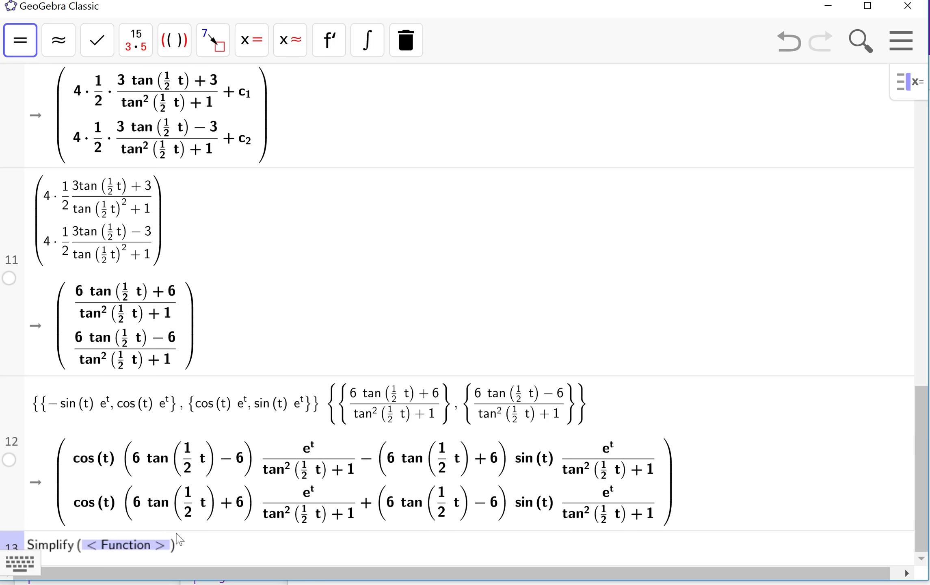
{"action": "type", "text": "#12"}
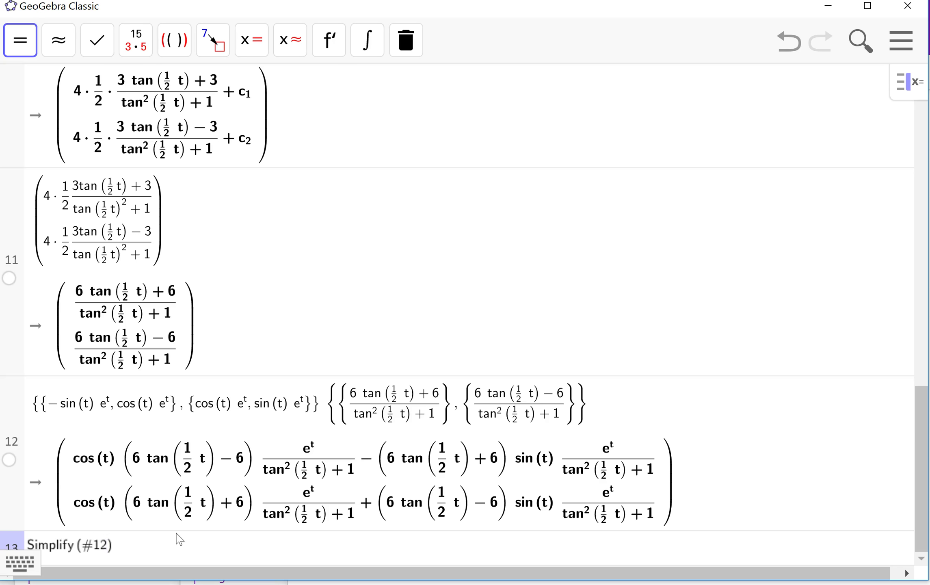
{"action": "key", "text": "Return"}
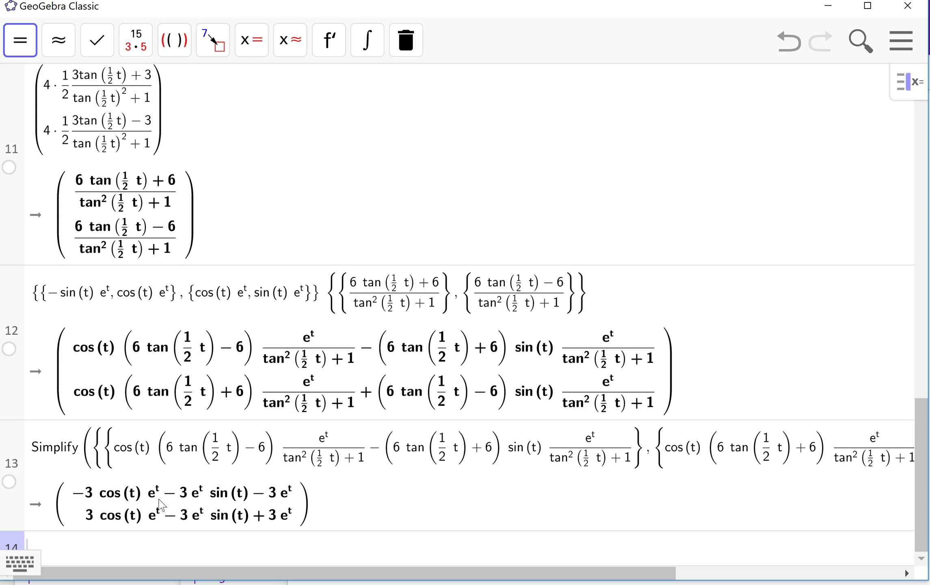
- Copy row 13's result, paste it into OneNote, then delete the pasted box
{"action": "left_click", "coordinate": [161, 504]}
{"action": "right_click", "coordinate": [854, 370]}
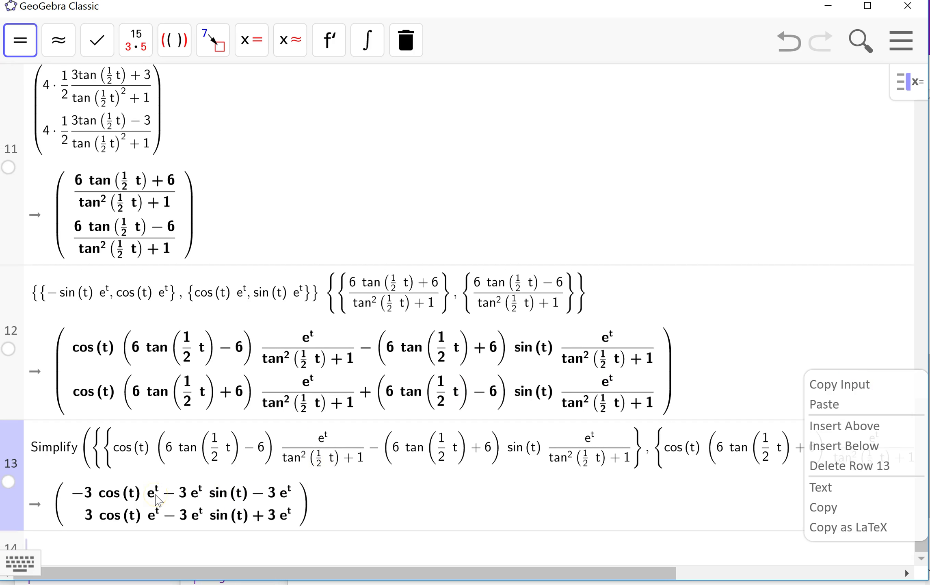
{"action": "left_click", "coordinate": [828, 508]}
{"action": "key", "text": "alt+Tab"}
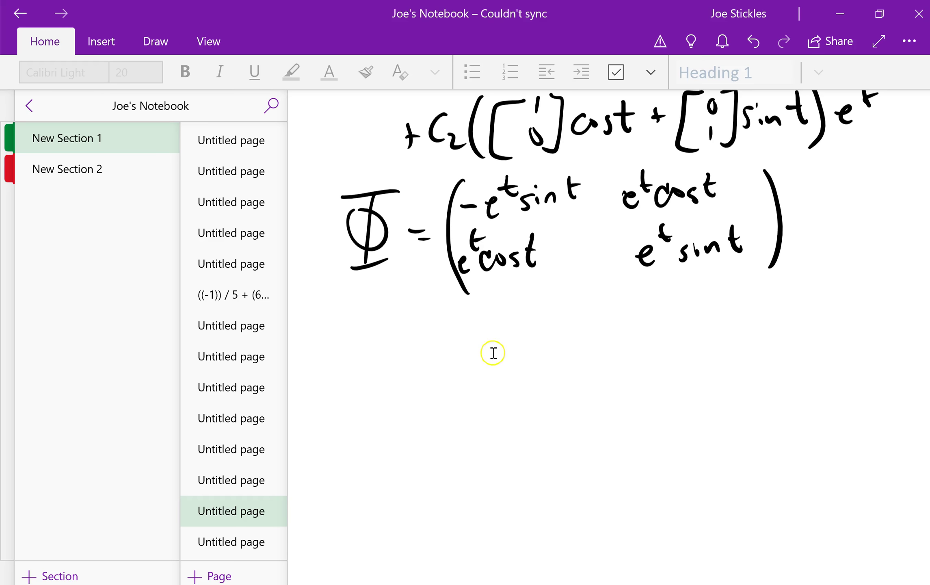
{"action": "left_click", "coordinate": [492, 353]}
{"action": "key", "text": "ctrl+v"}
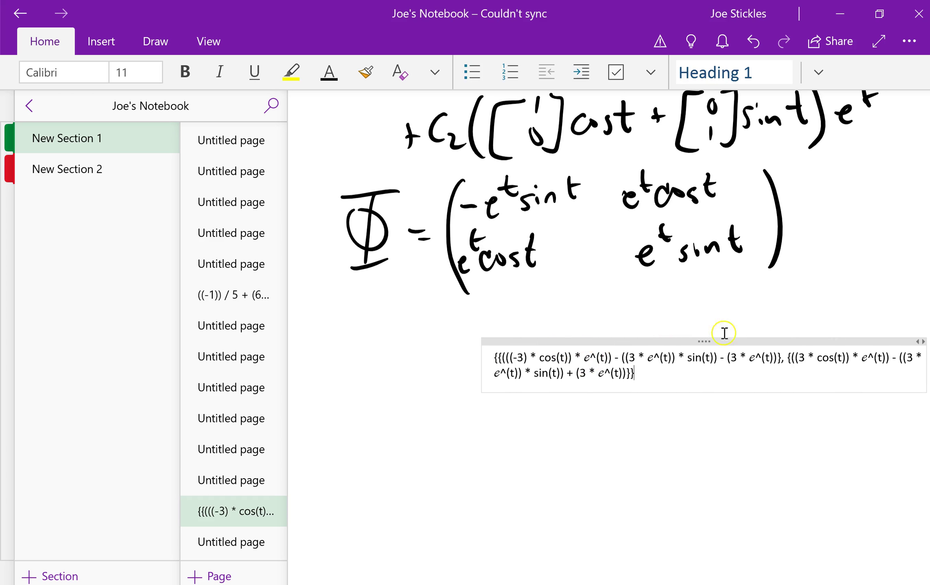
{"action": "left_click", "coordinate": [895, 343]}
{"action": "key", "text": "Delete"}
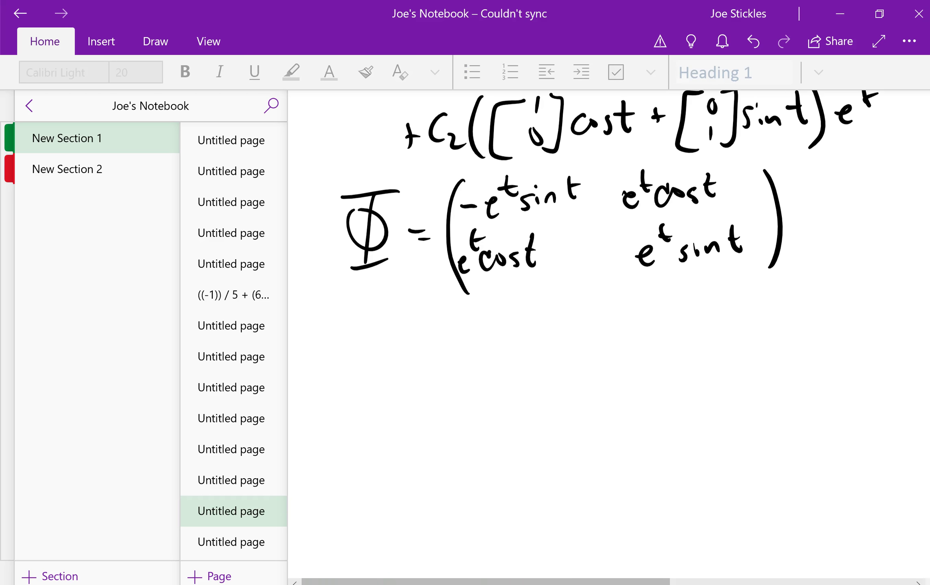
- Back in GeoGebra, insert row 13's output into row 14
{"action": "key", "text": "alt+Tab"}
{"action": "right_click", "coordinate": [254, 502]}
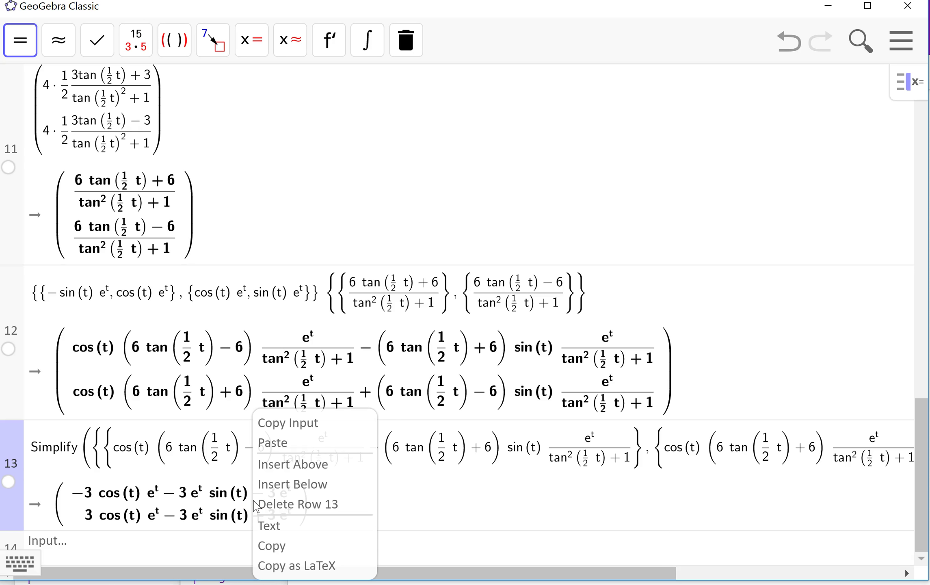
{"action": "left_click", "coordinate": [492, 486]}
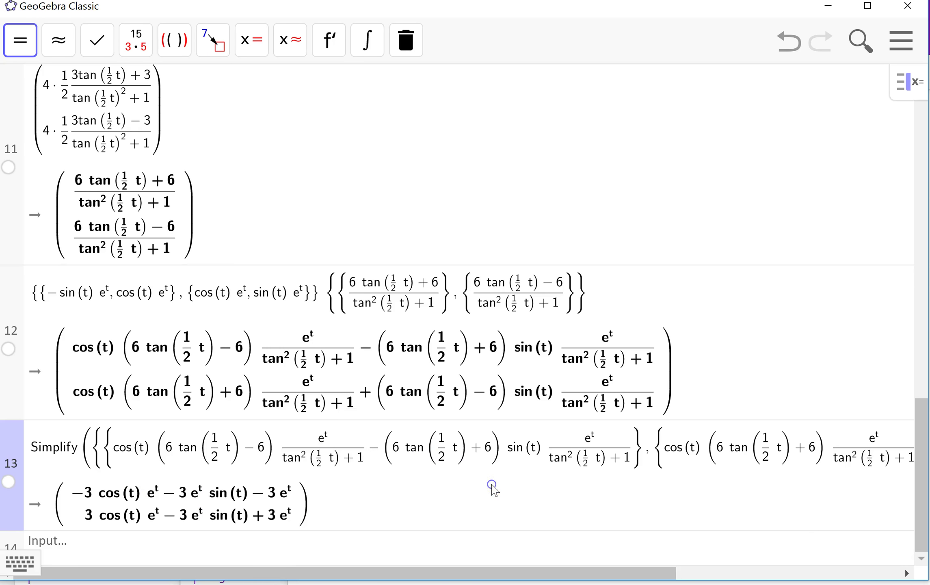
{"action": "left_click", "coordinate": [326, 497]}
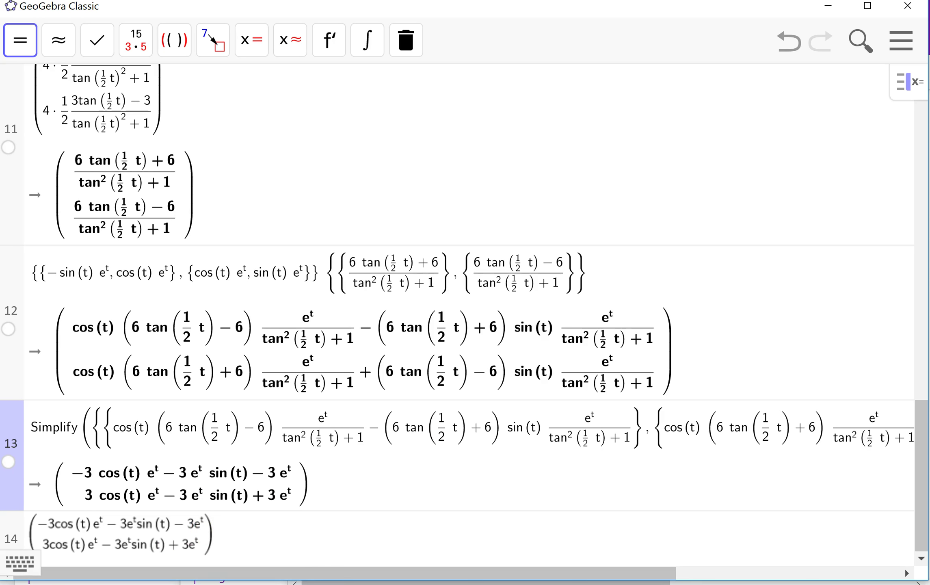
- Handwrite 'Xp(t) =' with a large opening bracket below Φ
{"action": "key", "text": "alt+Tab"}
{"action": "left_click_drag", "start_coordinate": [317, 367], "coordinate": [356, 407]}
{"action": "mouse_move", "coordinate": [351, 362]}
{"action": "left_mouse_down"}
{"action": "mouse_move", "coordinate": [335, 415]}
{"action": "mouse_move", "coordinate": [378, 397]}
{"action": "left_mouse_up"}
{"action": "left_click_drag", "start_coordinate": [400, 351], "coordinate": [392, 399]}
{"action": "mouse_move", "coordinate": [414, 350]}
{"action": "left_mouse_down"}
{"action": "mouse_move", "coordinate": [409, 368]}
{"action": "mouse_move", "coordinate": [420, 387]}
{"action": "left_mouse_up"}
{"action": "left_click_drag", "start_coordinate": [400, 379], "coordinate": [433, 393]}
{"action": "left_click_drag", "start_coordinate": [456, 372], "coordinate": [462, 367]}
{"action": "left_click_drag", "start_coordinate": [455, 387], "coordinate": [469, 381]}
{"action": "left_click_drag", "start_coordinate": [522, 327], "coordinate": [510, 488]}
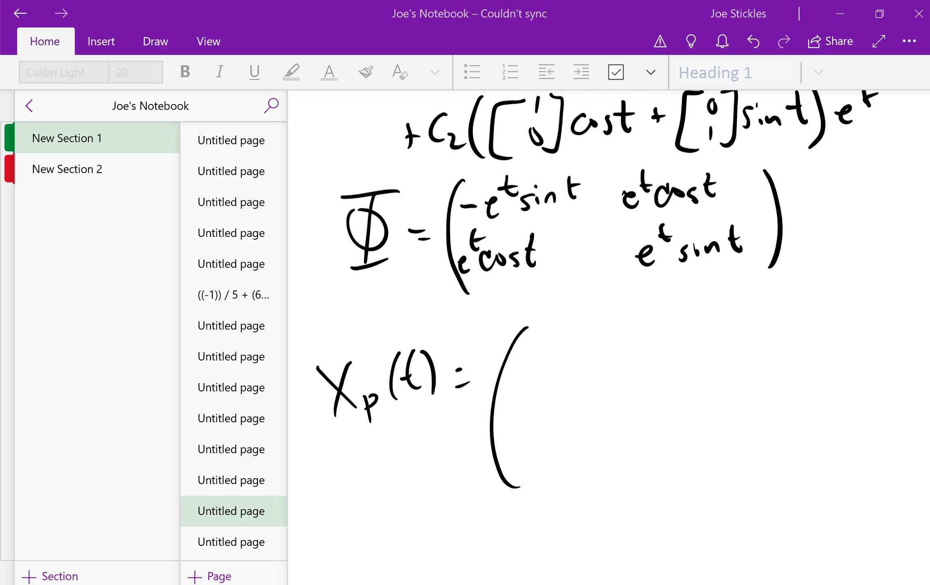
- Write the first entry's opening term −3eᵗ cos t
{"action": "key", "text": "alt+Tab"}
{"action": "key", "text": "alt+Tab"}
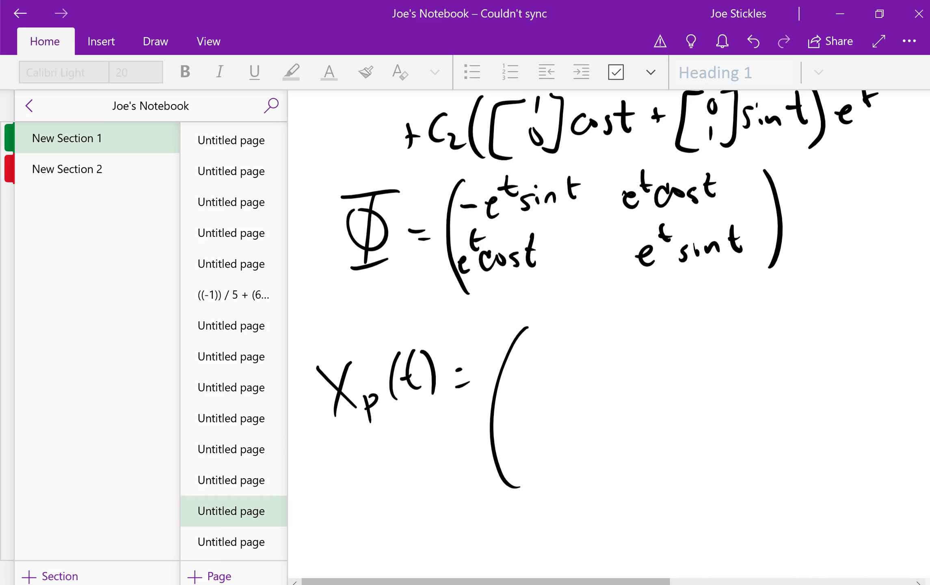
{"action": "mouse_move", "coordinate": [523, 354]}
{"action": "left_mouse_down"}
{"action": "mouse_move", "coordinate": [550, 347]}
{"action": "mouse_move", "coordinate": [554, 369]}
{"action": "mouse_move", "coordinate": [587, 364]}
{"action": "left_mouse_up"}
{"action": "left_click_drag", "start_coordinate": [588, 329], "coordinate": [592, 346]}
{"action": "left_click_drag", "start_coordinate": [585, 340], "coordinate": [599, 336]}
{"action": "left_click_drag", "start_coordinate": [612, 345], "coordinate": [610, 362]}
{"action": "left_click_drag", "start_coordinate": [625, 347], "coordinate": [638, 358]}
{"action": "mouse_move", "coordinate": [659, 328]}
{"action": "left_mouse_down"}
{"action": "mouse_move", "coordinate": [662, 352]}
{"action": "mouse_move", "coordinate": [667, 337]}
{"action": "left_mouse_up"}
{"action": "key", "text": "alt+Tab"}
- Complete the first entry with −3eᵗ sin t − 3eᵗ
{"action": "key", "text": "alt+Tab"}
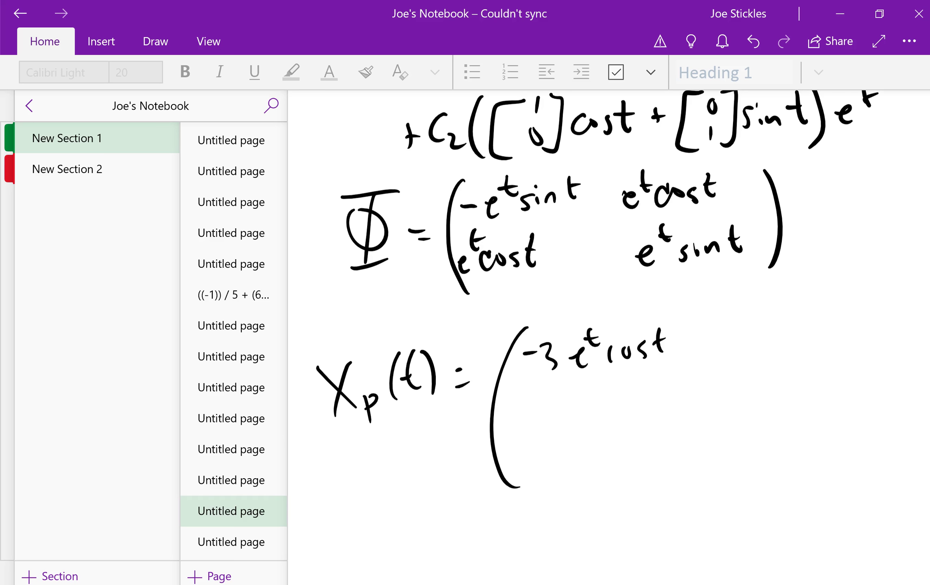
{"action": "left_click_drag", "start_coordinate": [681, 345], "coordinate": [691, 341]}
{"action": "left_click_drag", "start_coordinate": [698, 330], "coordinate": [708, 350]}
{"action": "mouse_move", "coordinate": [719, 345]}
{"action": "left_mouse_down"}
{"action": "mouse_move", "coordinate": [729, 349]}
{"action": "mouse_move", "coordinate": [732, 336]}
{"action": "left_mouse_up"}
{"action": "mouse_move", "coordinate": [728, 331]}
{"action": "left_mouse_down"}
{"action": "mouse_move", "coordinate": [738, 330]}
{"action": "mouse_move", "coordinate": [750, 350]}
{"action": "left_mouse_up"}
{"action": "left_click_drag", "start_coordinate": [757, 339], "coordinate": [766, 336]}
{"action": "left_click_drag", "start_coordinate": [769, 341], "coordinate": [780, 335]}
{"action": "mouse_move", "coordinate": [788, 320]}
{"action": "left_mouse_down"}
{"action": "mouse_move", "coordinate": [787, 329]}
{"action": "mouse_move", "coordinate": [838, 346]}
{"action": "mouse_move", "coordinate": [864, 345]}
{"action": "left_mouse_up"}
{"action": "key", "text": "alt+Tab"}
{"action": "key", "text": "alt+Tab"}
{"action": "left_click_drag", "start_coordinate": [869, 311], "coordinate": [873, 332]}
{"action": "left_click_drag", "start_coordinate": [870, 321], "coordinate": [883, 315]}
{"action": "key", "text": "alt+Tab"}
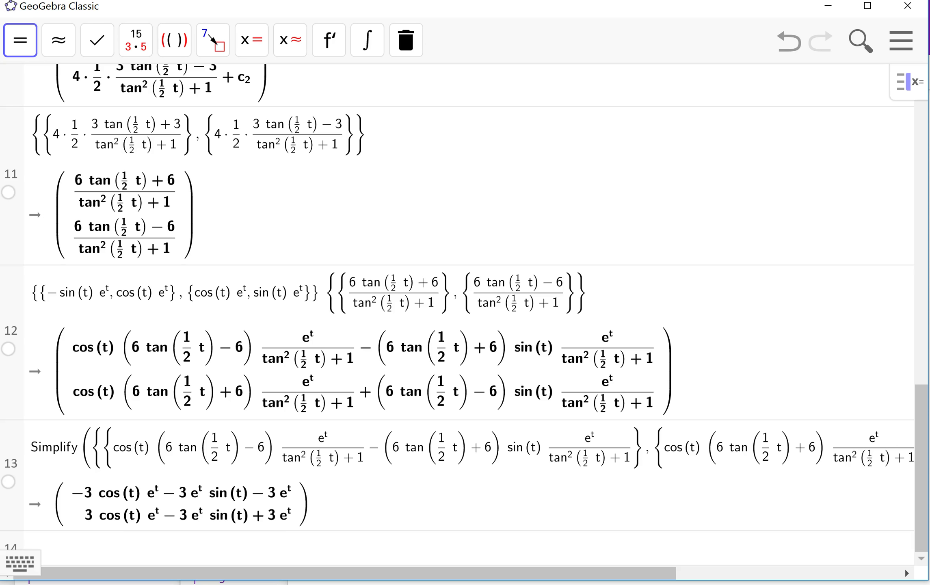
- Begin the second entry with 3eᵗ cos t − 3eᵗ
{"action": "key", "text": "alt+Tab"}
{"action": "mouse_move", "coordinate": [520, 436]}
{"action": "left_mouse_down"}
{"action": "mouse_move", "coordinate": [526, 457]}
{"action": "mouse_move", "coordinate": [546, 455]}
{"action": "mouse_move", "coordinate": [552, 441]}
{"action": "left_mouse_up"}
{"action": "left_click_drag", "start_coordinate": [548, 437], "coordinate": [563, 435]}
{"action": "mouse_move", "coordinate": [573, 445]}
{"action": "left_mouse_down"}
{"action": "mouse_move", "coordinate": [570, 456]}
{"action": "mouse_move", "coordinate": [581, 453]}
{"action": "left_mouse_up"}
{"action": "mouse_move", "coordinate": [599, 442]}
{"action": "left_mouse_down"}
{"action": "mouse_move", "coordinate": [589, 452]}
{"action": "mouse_move", "coordinate": [618, 441]}
{"action": "left_mouse_up"}
{"action": "left_click_drag", "start_coordinate": [605, 441], "coordinate": [646, 437]}
{"action": "left_click_drag", "start_coordinate": [661, 418], "coordinate": [698, 438]}
{"action": "mouse_move", "coordinate": [708, 406]}
{"action": "left_mouse_down"}
{"action": "mouse_move", "coordinate": [709, 425]}
{"action": "mouse_move", "coordinate": [716, 416]}
{"action": "left_mouse_up"}
{"action": "left_click_drag", "start_coordinate": [729, 425], "coordinate": [723, 441]}
- Finish the second entry with sin t + 3eᵗ and close the bracket
{"action": "left_click_drag", "start_coordinate": [737, 426], "coordinate": [752, 434]}
{"action": "left_click_drag", "start_coordinate": [763, 402], "coordinate": [766, 427]}
{"action": "mouse_move", "coordinate": [760, 415]}
{"action": "left_mouse_down"}
{"action": "mouse_move", "coordinate": [783, 412]}
{"action": "mouse_move", "coordinate": [794, 425]}
{"action": "mouse_move", "coordinate": [796, 415]}
{"action": "left_mouse_up"}
{"action": "key", "text": "alt+Tab"}
{"action": "key", "text": "alt+Tab"}
{"action": "mouse_move", "coordinate": [808, 396]}
{"action": "left_mouse_down"}
{"action": "mouse_move", "coordinate": [818, 411]}
{"action": "mouse_move", "coordinate": [850, 402]}
{"action": "left_mouse_up"}
{"action": "left_click_drag", "start_coordinate": [865, 380], "coordinate": [863, 420]}
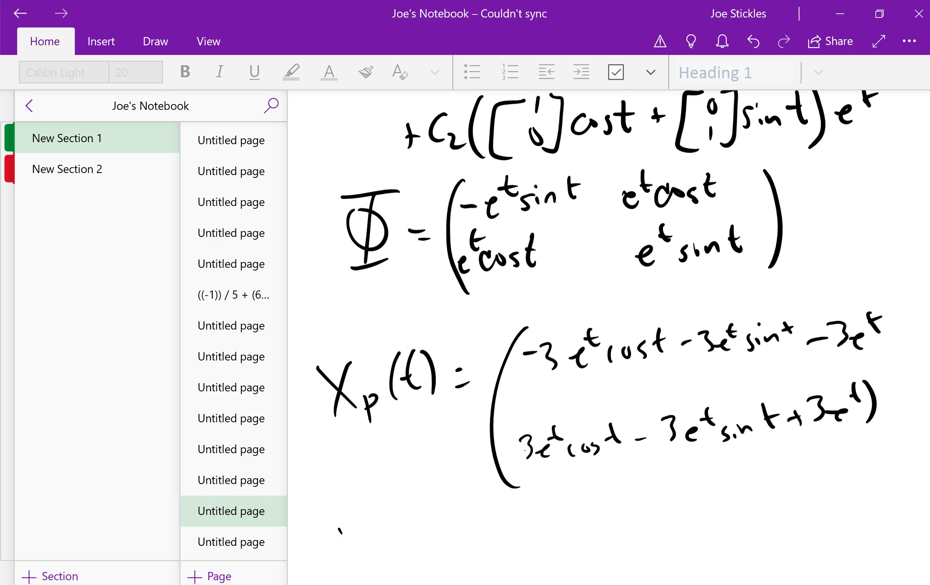
- Handwrite 'X(t) =' below Xp(t), undoing a mistaken equals-sign stroke
{"action": "left_click_drag", "start_coordinate": [339, 530], "coordinate": [368, 561]}
{"action": "mouse_move", "coordinate": [365, 522]}
{"action": "left_mouse_down"}
{"action": "mouse_move", "coordinate": [347, 563]}
{"action": "mouse_move", "coordinate": [393, 539]}
{"action": "left_mouse_up"}
{"action": "mouse_move", "coordinate": [382, 556]}
{"action": "left_mouse_down"}
{"action": "mouse_move", "coordinate": [399, 548]}
{"action": "mouse_move", "coordinate": [386, 557]}
{"action": "left_mouse_up"}
{"action": "key", "text": "ctrl+z"}
{"action": "key", "text": "ctrl+z"}
{"action": "left_click_drag", "start_coordinate": [402, 519], "coordinate": [396, 549]}
{"action": "mouse_move", "coordinate": [395, 538]}
{"action": "left_mouse_down"}
{"action": "mouse_move", "coordinate": [407, 530]}
{"action": "mouse_move", "coordinate": [417, 560]}
{"action": "left_mouse_up"}
{"action": "left_click_drag", "start_coordinate": [444, 537], "coordinate": [455, 533]}
{"action": "left_click_drag", "start_coordinate": [448, 549], "coordinate": [498, 539]}
{"action": "mouse_move", "coordinate": [507, 513]}
{"action": "left_mouse_down"}
{"action": "mouse_move", "coordinate": [505, 551]}
{"action": "mouse_move", "coordinate": [492, 557]}
{"action": "left_mouse_up"}
- Write 'Xc(t) + Xp(t)' on the right side of the equation
{"action": "left_click_drag", "start_coordinate": [518, 545], "coordinate": [517, 560]}
{"action": "mouse_move", "coordinate": [528, 512]}
{"action": "left_mouse_down"}
{"action": "mouse_move", "coordinate": [530, 548]}
{"action": "mouse_move", "coordinate": [544, 537]}
{"action": "mouse_move", "coordinate": [553, 548]}
{"action": "left_mouse_up"}
{"action": "mouse_move", "coordinate": [593, 516]}
{"action": "left_mouse_down"}
{"action": "mouse_move", "coordinate": [589, 538]}
{"action": "mouse_move", "coordinate": [589, 524]}
{"action": "left_mouse_up"}
{"action": "mouse_move", "coordinate": [610, 507]}
{"action": "left_mouse_down"}
{"action": "mouse_move", "coordinate": [630, 533]}
{"action": "mouse_move", "coordinate": [619, 545]}
{"action": "left_mouse_up"}
{"action": "left_click_drag", "start_coordinate": [637, 526], "coordinate": [649, 533]}
{"action": "left_click_drag", "start_coordinate": [669, 495], "coordinate": [663, 532]}
{"action": "mouse_move", "coordinate": [690, 496]}
{"action": "left_mouse_down"}
{"action": "mouse_move", "coordinate": [680, 521]}
{"action": "mouse_move", "coordinate": [691, 510]}
{"action": "left_mouse_up"}
{"action": "left_click_drag", "start_coordinate": [690, 491], "coordinate": [686, 531]}
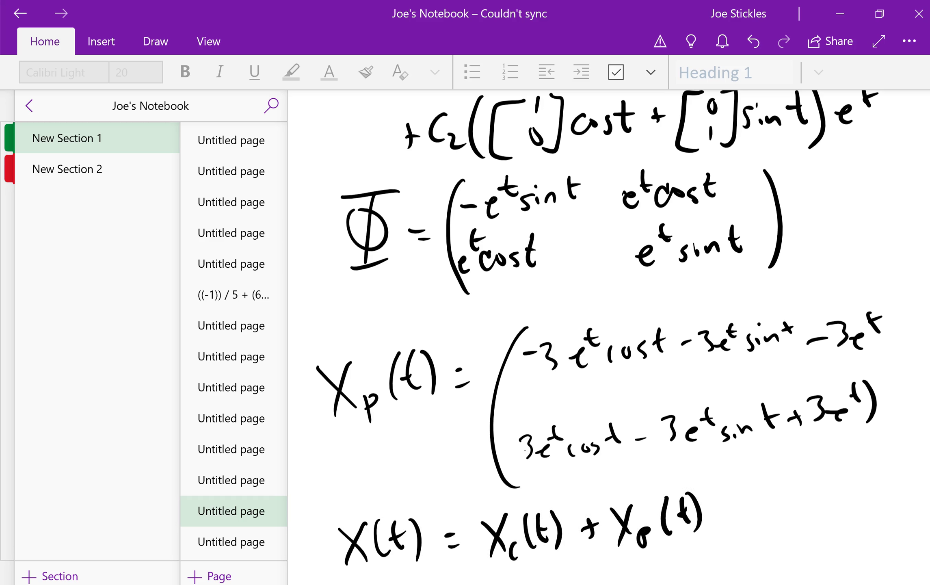